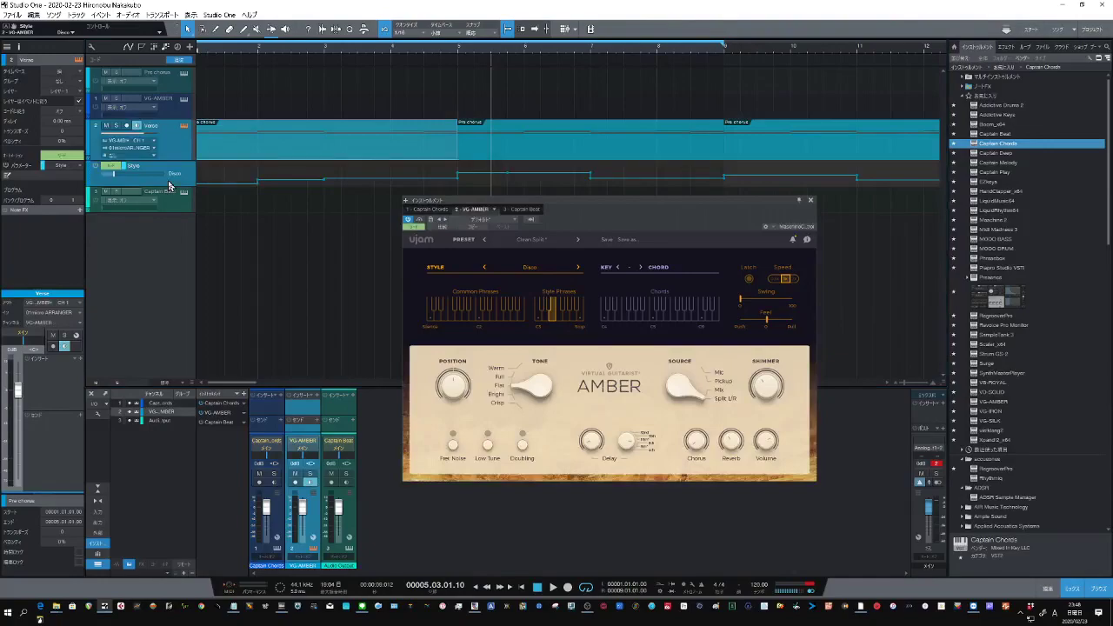
right_click(171, 185)
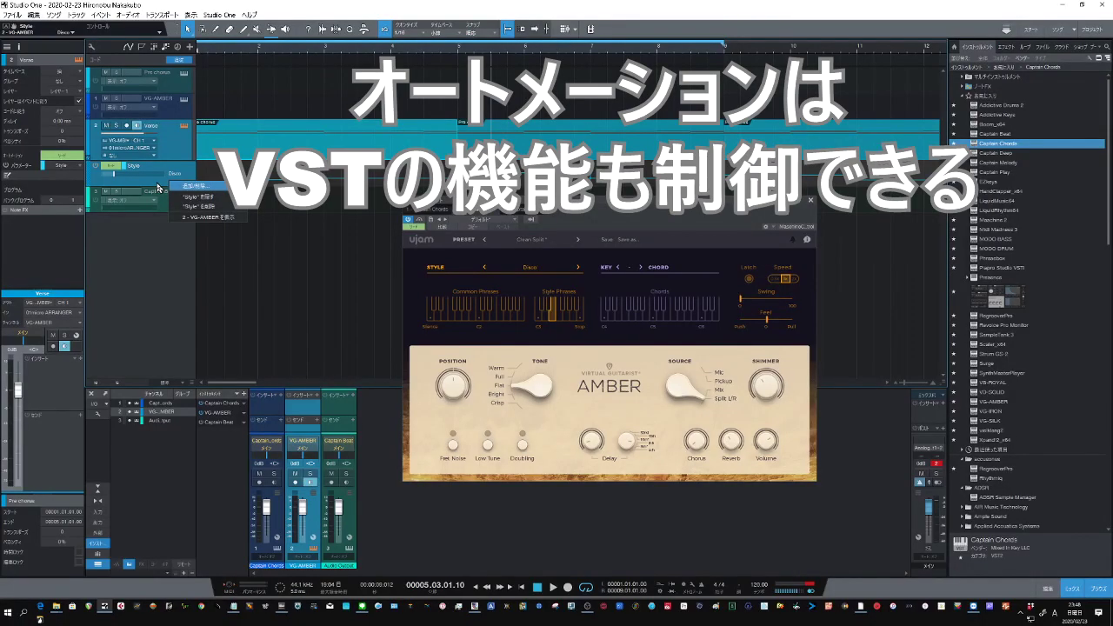
left_click(159, 188)
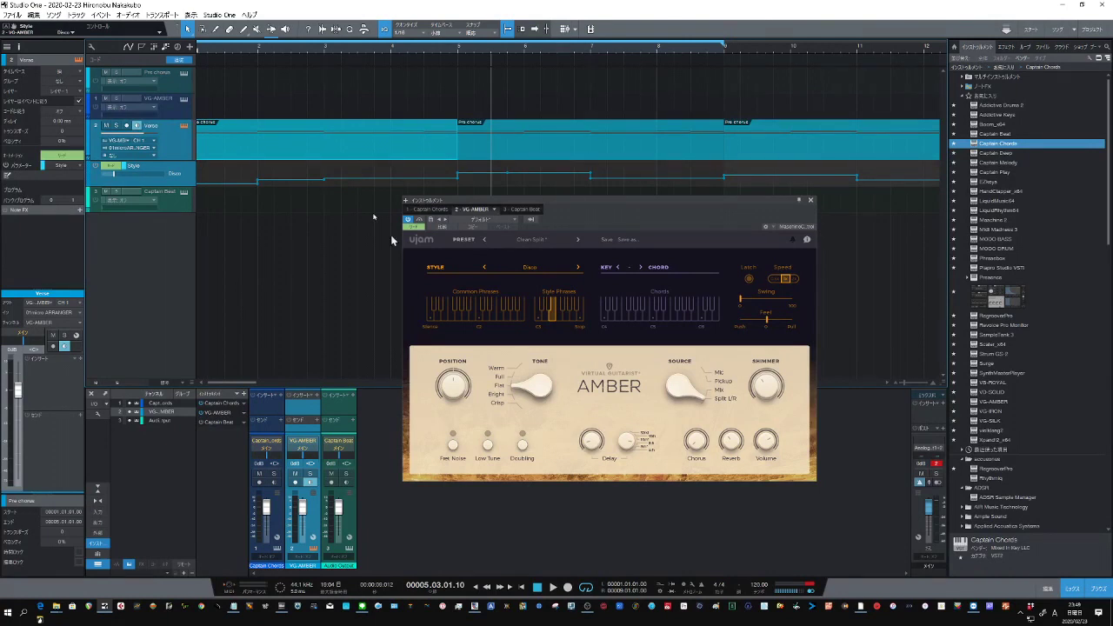
- Open the first part on the Verse track in the note editor and enlarge the editor area to show its notes
double_click(326, 144)
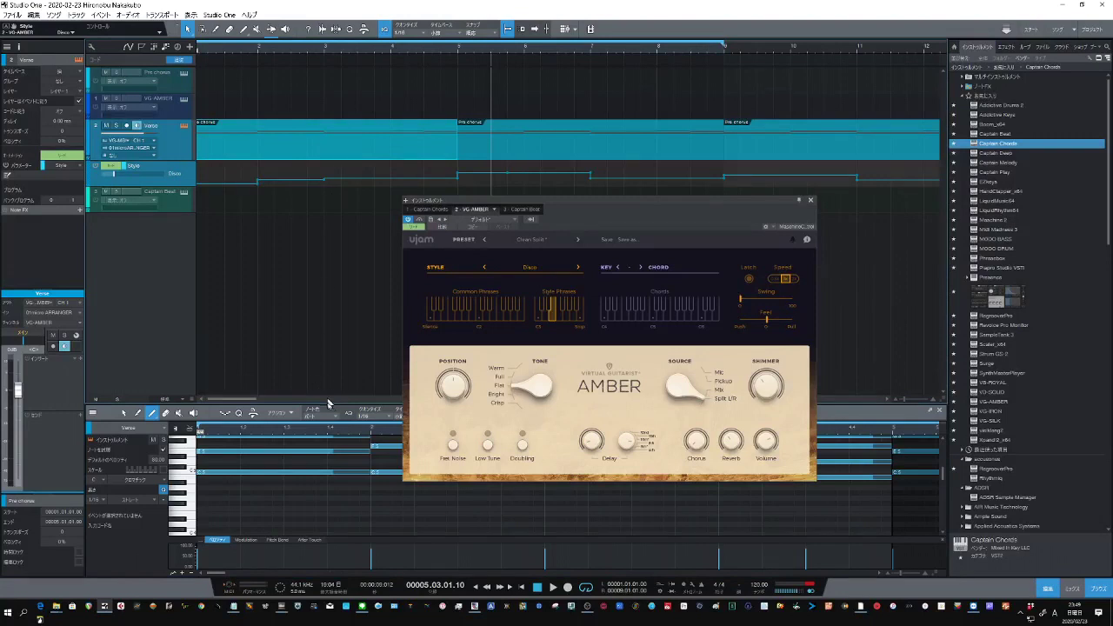
left_click_drag(328, 407, 336, 286)
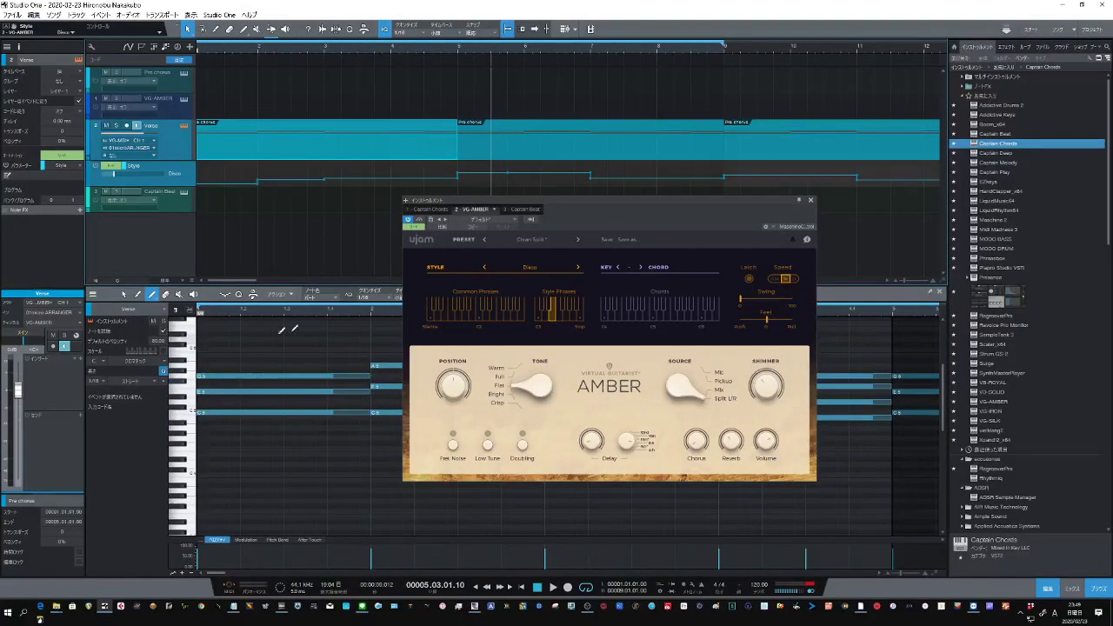
left_click_drag(310, 317, 311, 299)
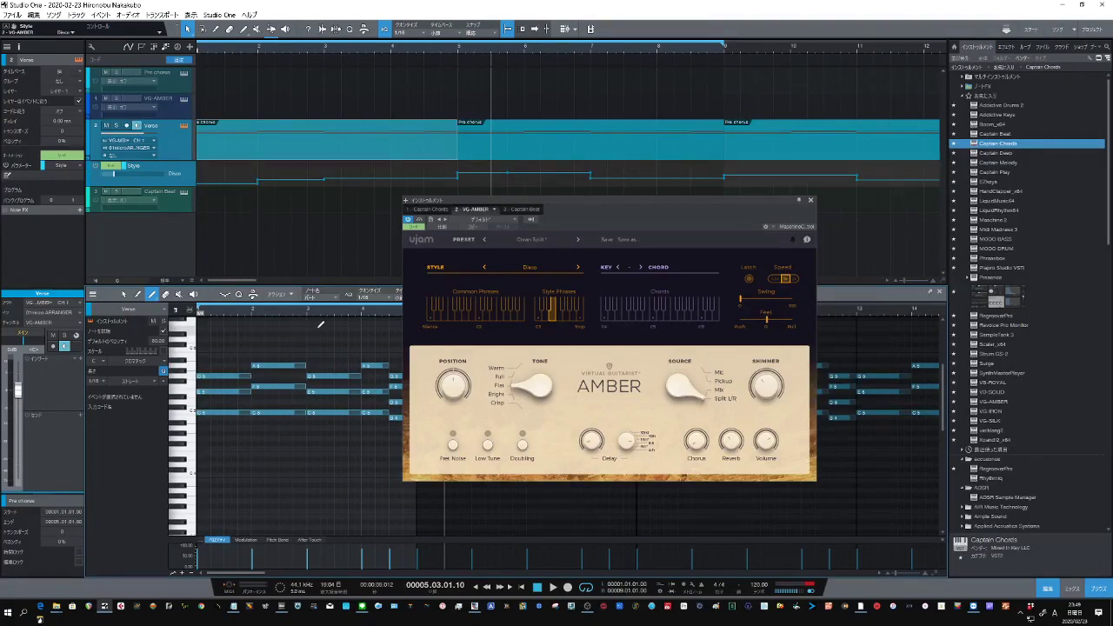
- Open the Captain Chords instrument and add three more C maj chords after the first one in the verse progression
left_click(184, 101)
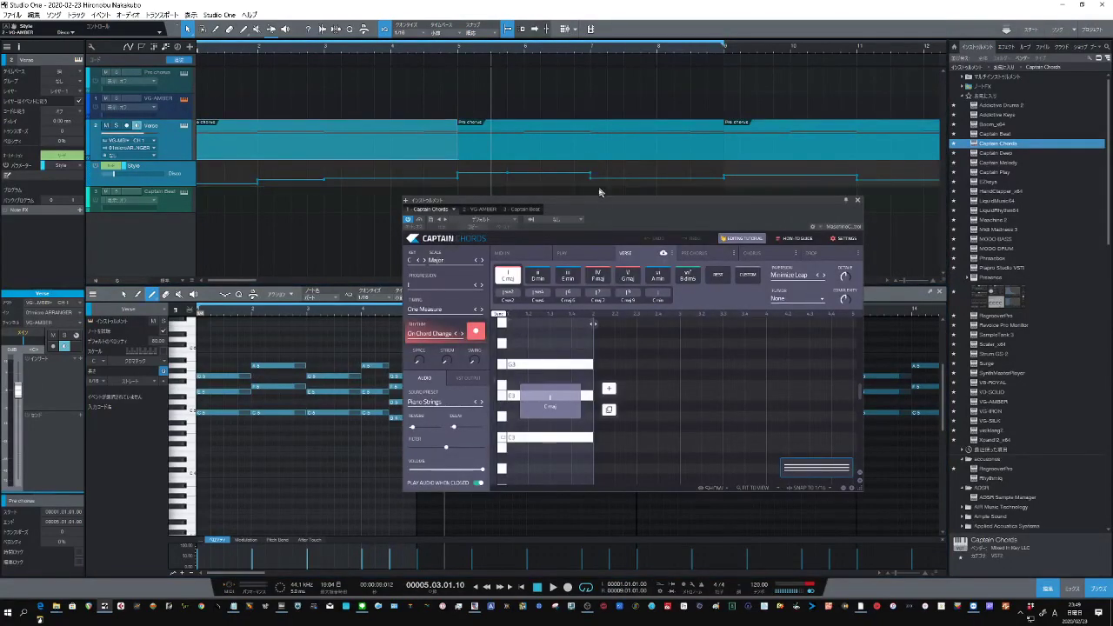
left_click_drag(601, 204, 574, 151)
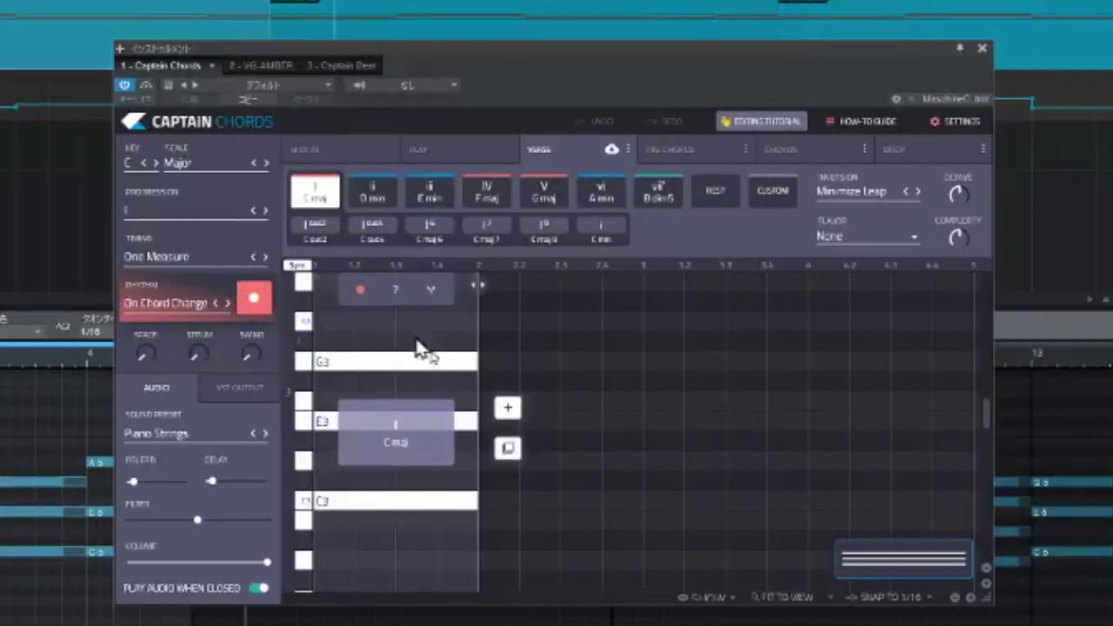
left_click(510, 410)
left_click(619, 408)
left_click(762, 416)
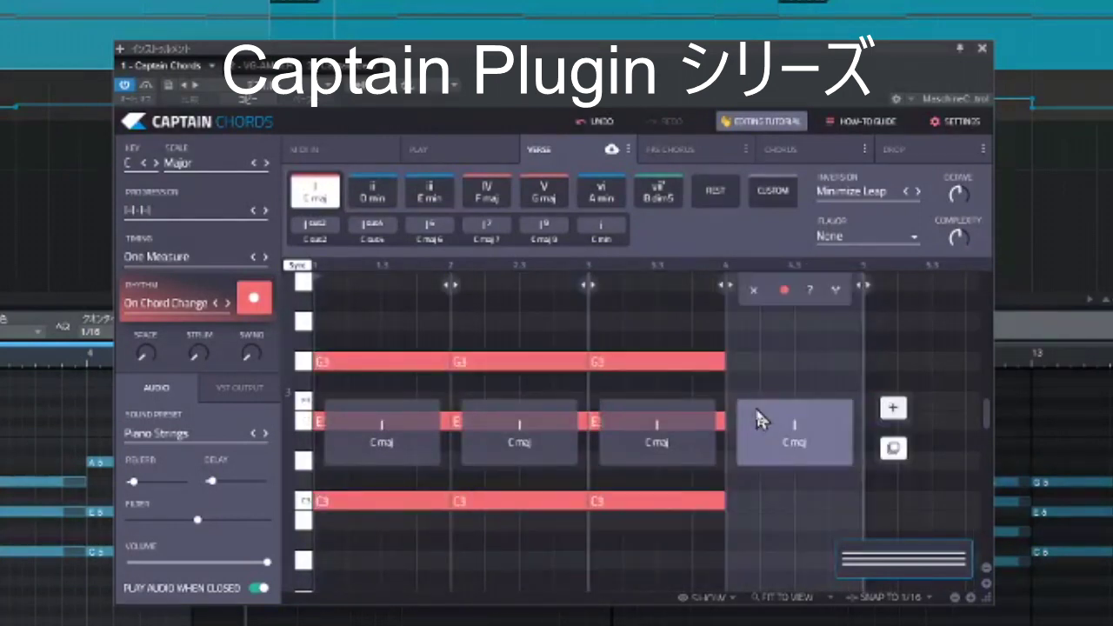
- Change the second chord to G maj, the third to F maj and the fourth to G maj 7
left_click(534, 350)
left_click(545, 195)
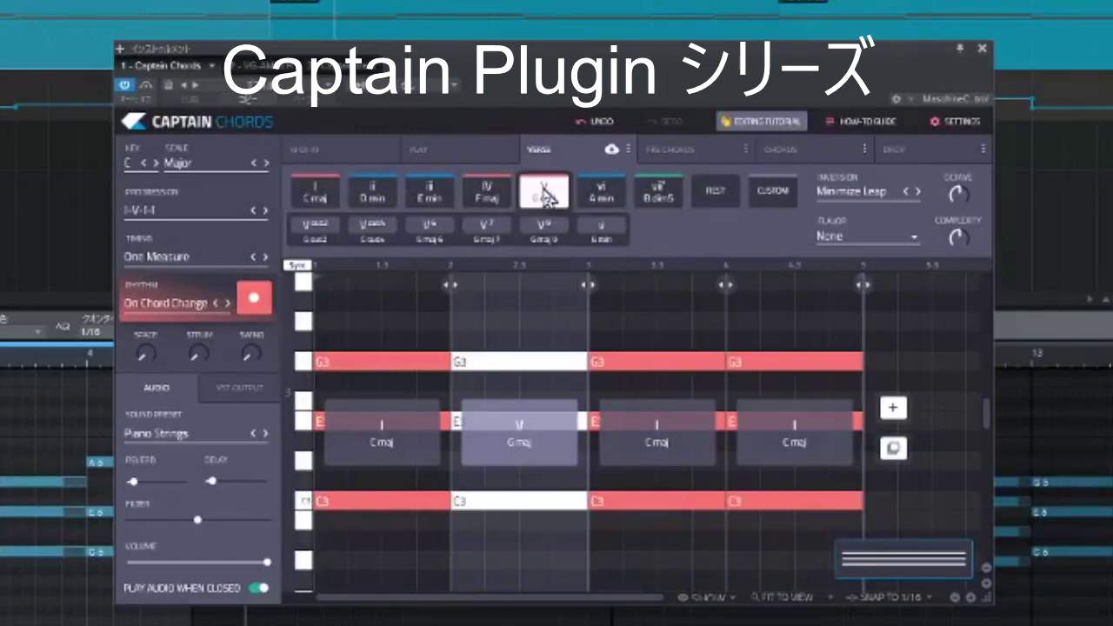
left_click(691, 339)
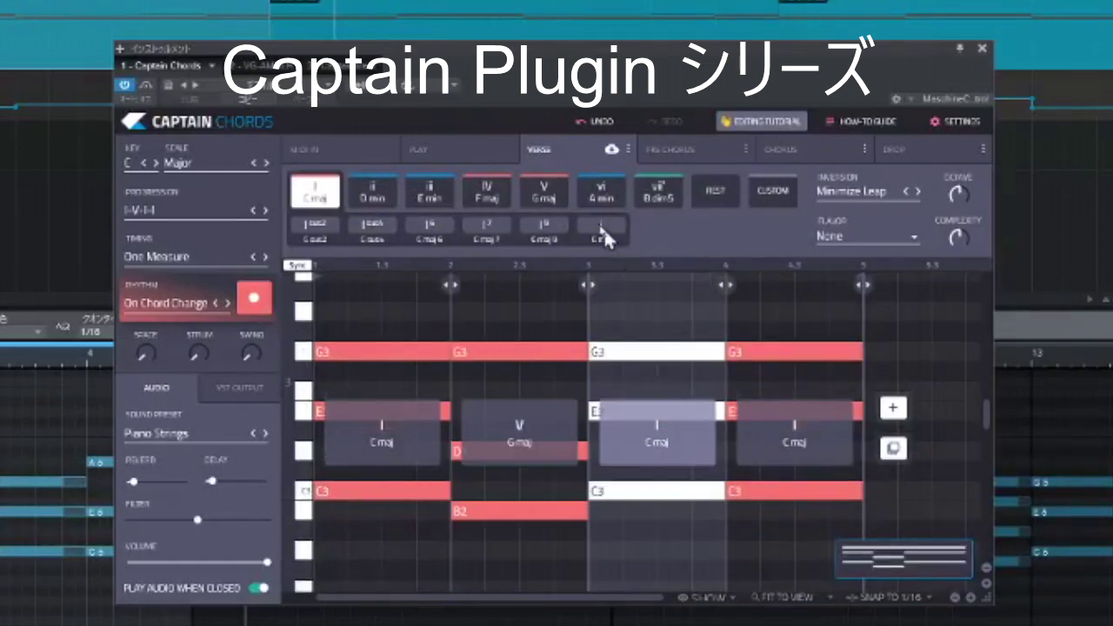
left_click(485, 198)
left_click(795, 348)
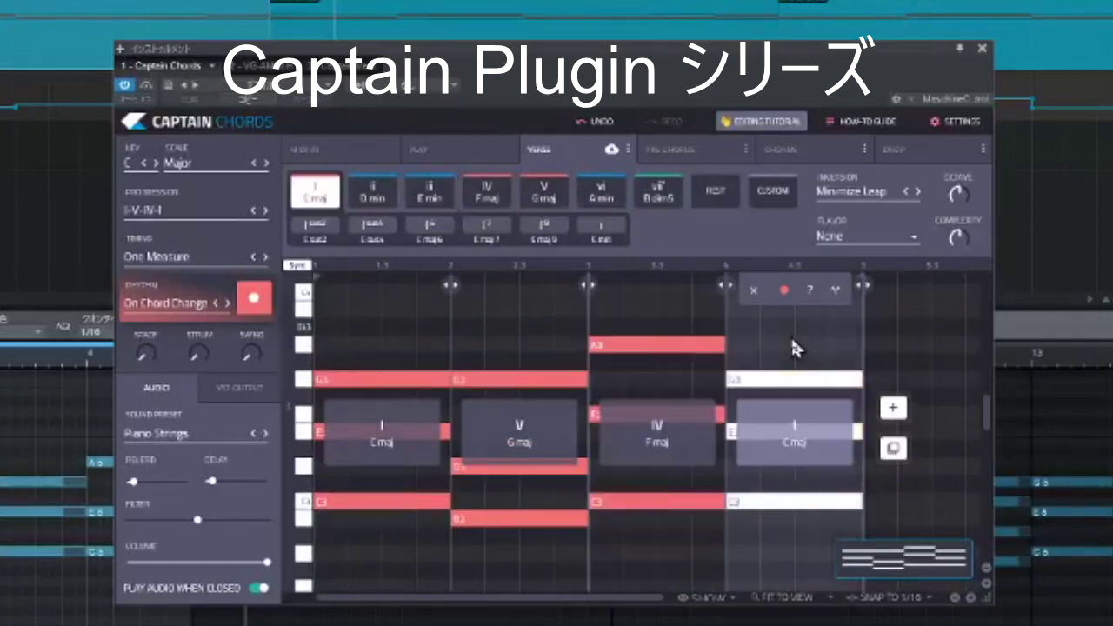
left_click(546, 195)
left_click(486, 227)
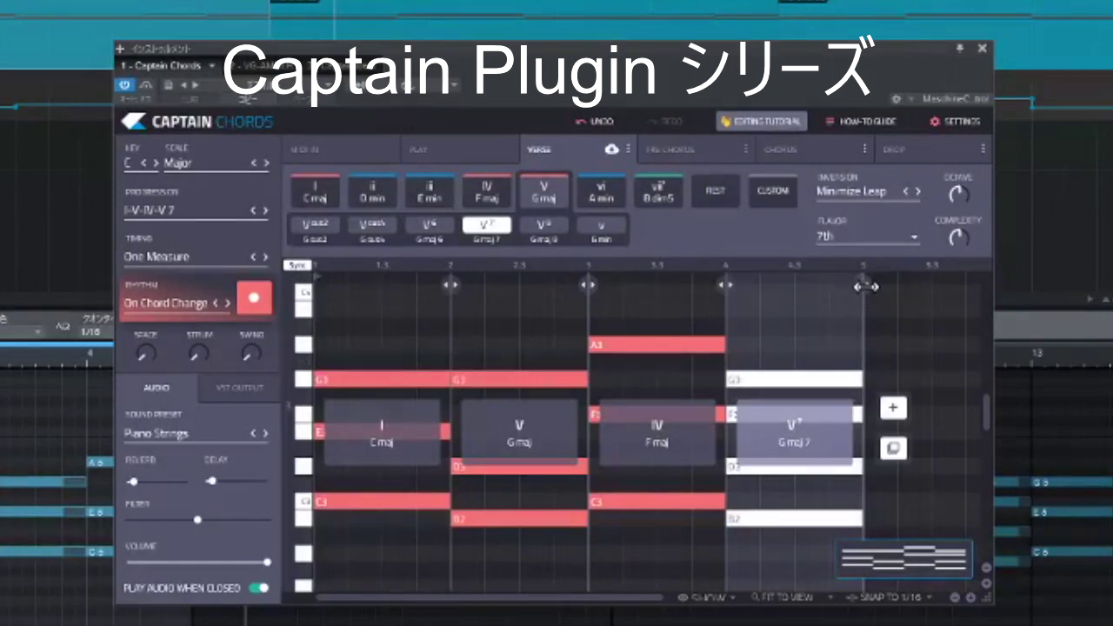
- Try shortening the fourth chord, G maj 7, and stretch it back to the end of its measure
left_click_drag(868, 285, 756, 304)
mouse_move(753, 338)
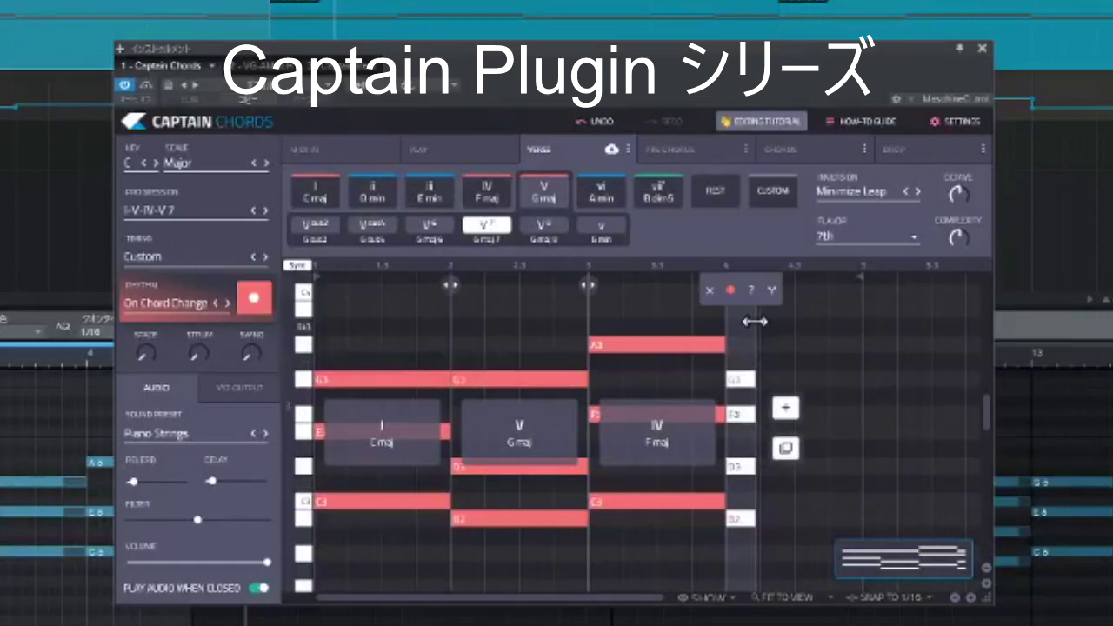
left_click_drag(765, 285, 863, 287)
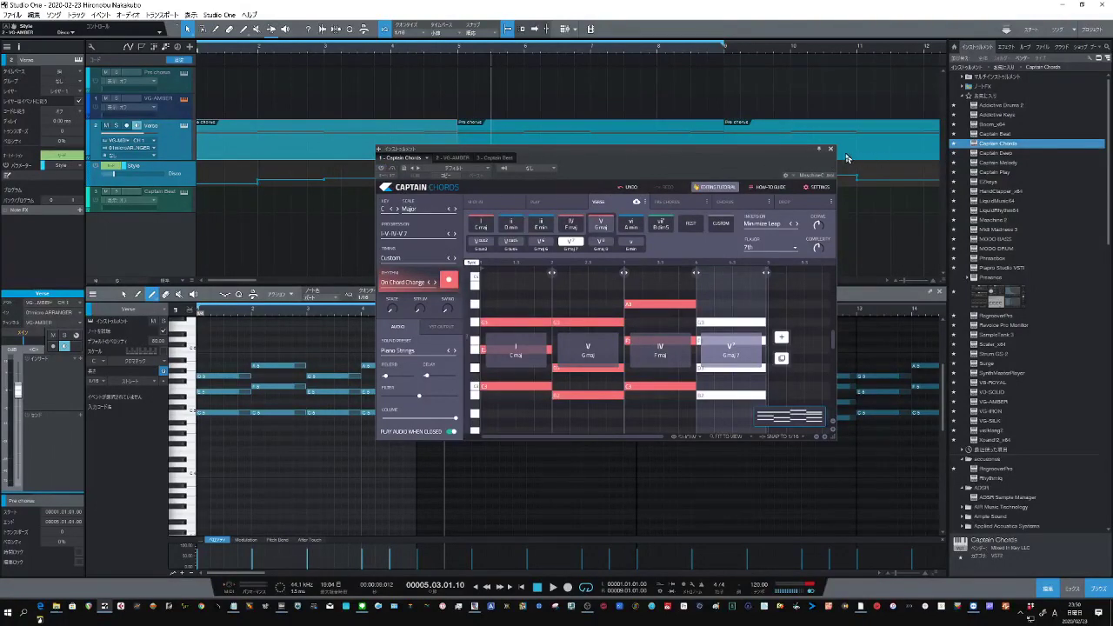
- Place the chord progression from Captain Chords as a part on a new track in the arrangement and delete that part
left_click_drag(805, 417, 606, 236)
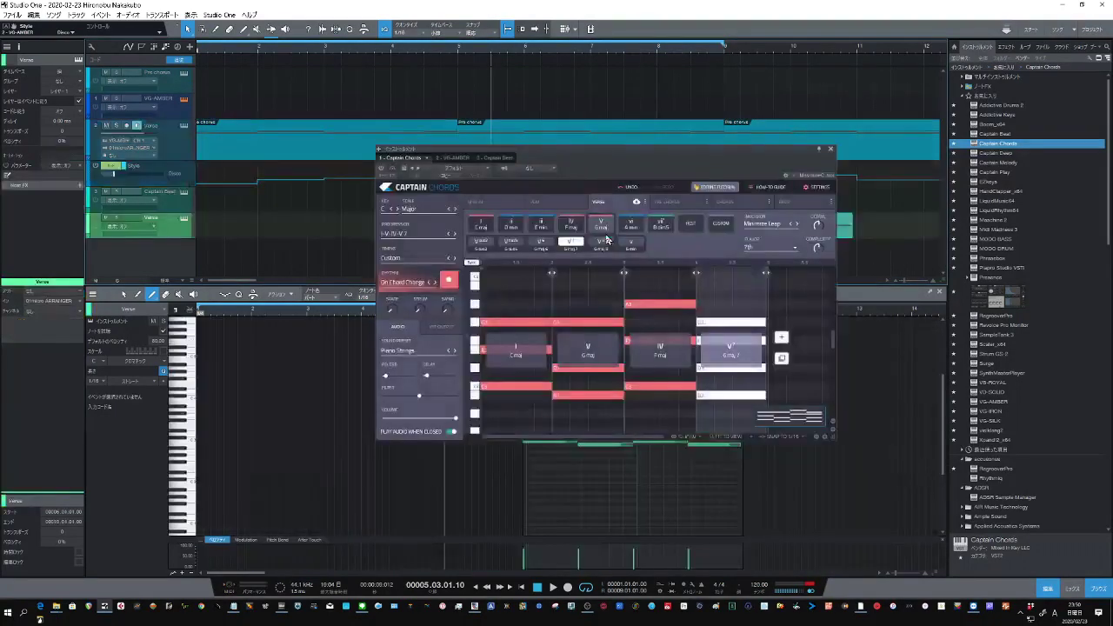
left_click(831, 150)
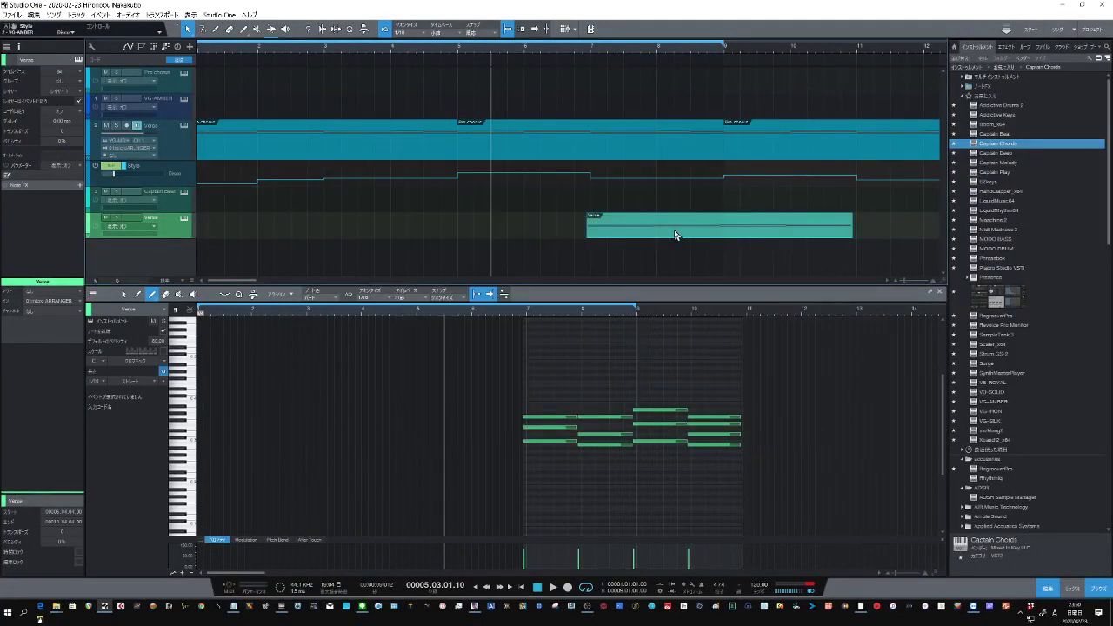
key("Delete")
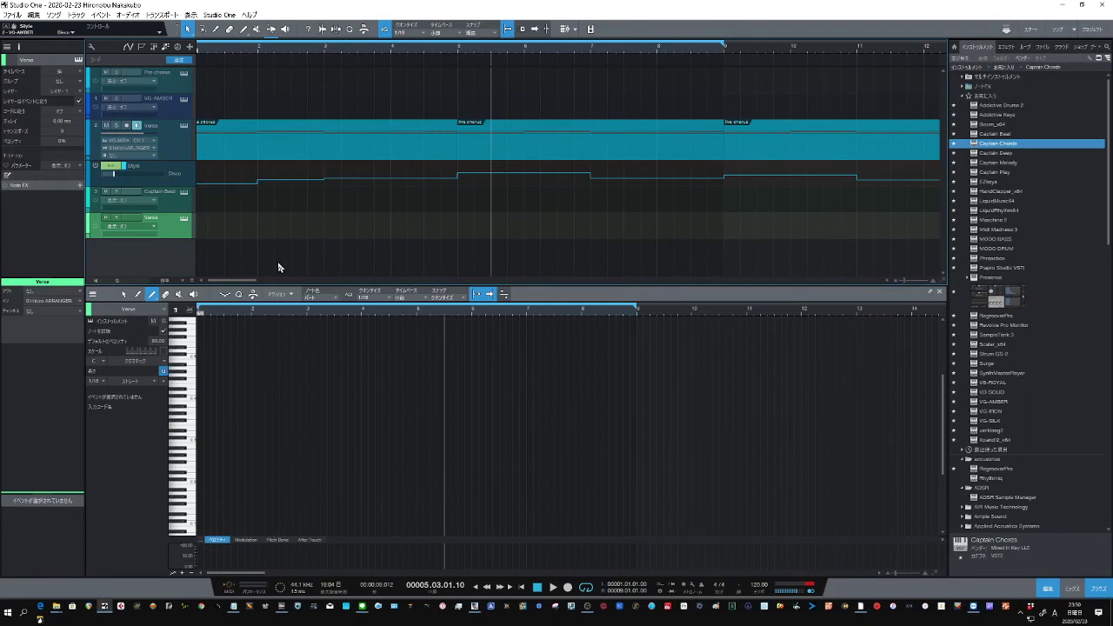
- Open the Verse track's VG-AMBER instrument and play the arrangement briefly to hear the guitar part
left_click_drag(365, 49, 360, 35)
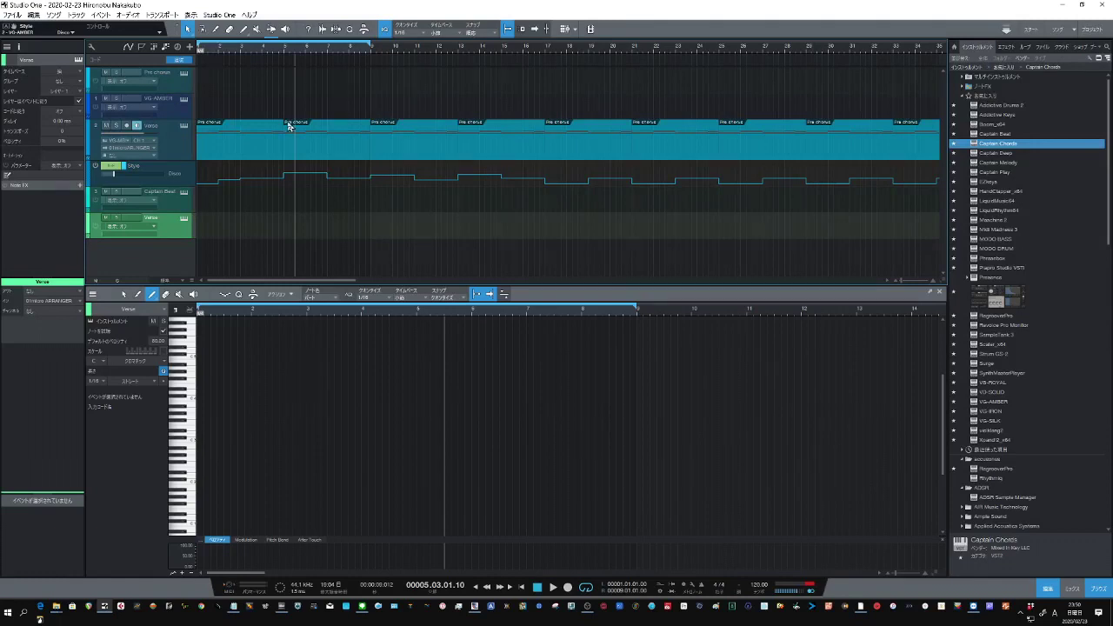
left_click(183, 127)
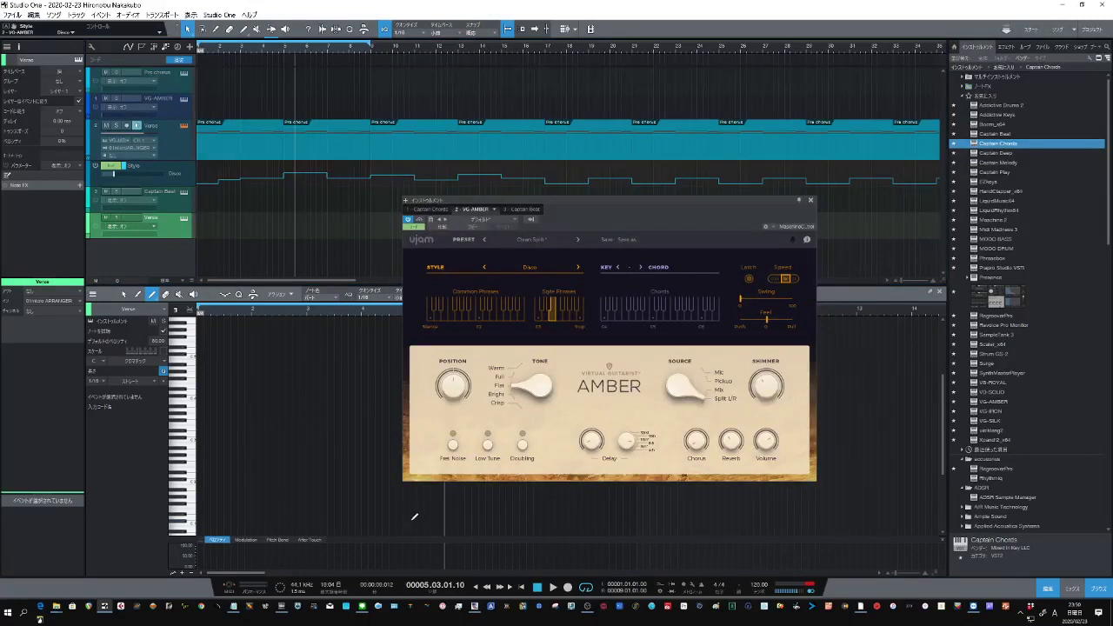
left_click(521, 588)
left_click(553, 587)
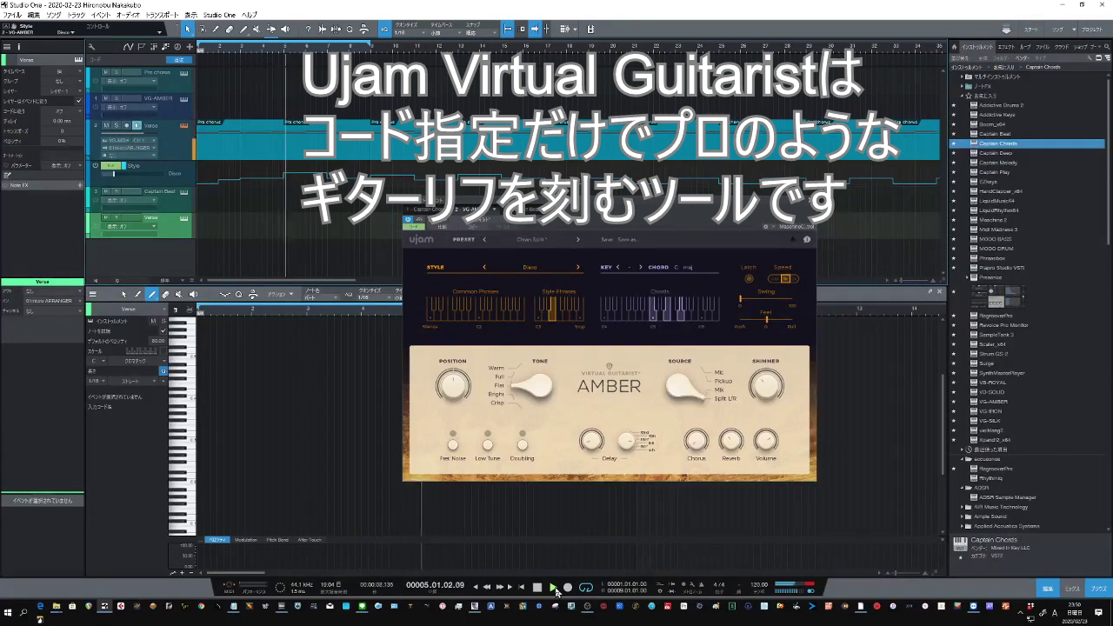
left_click(554, 590)
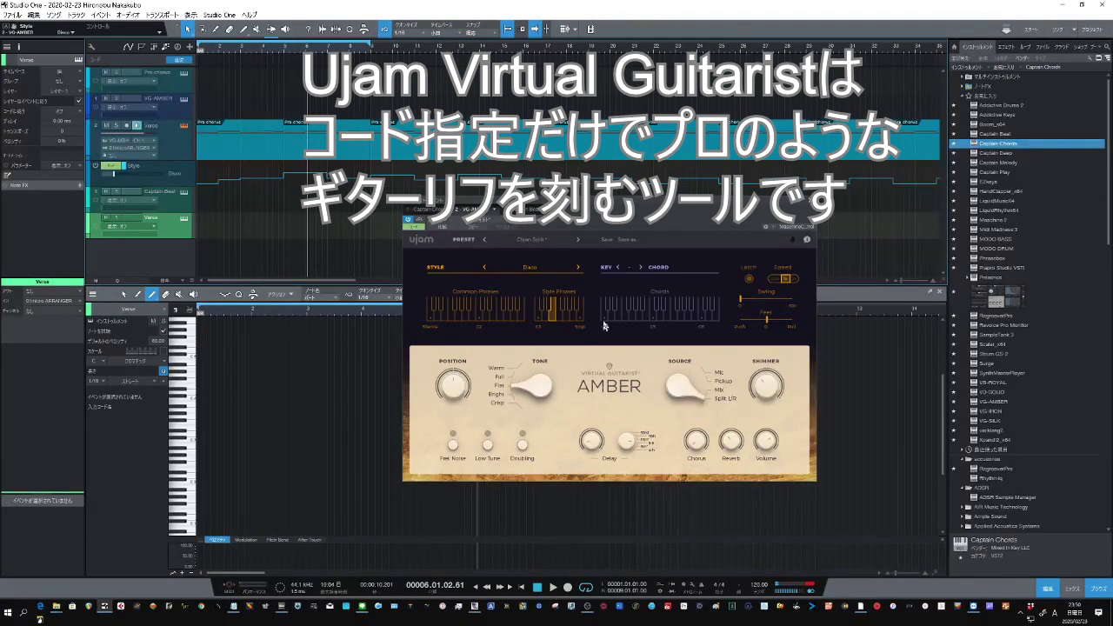
- Restart from the beginning and step VG-AMBER's style forward through American 80s, American Folk and Americana to Ballad Groove
left_click(520, 588)
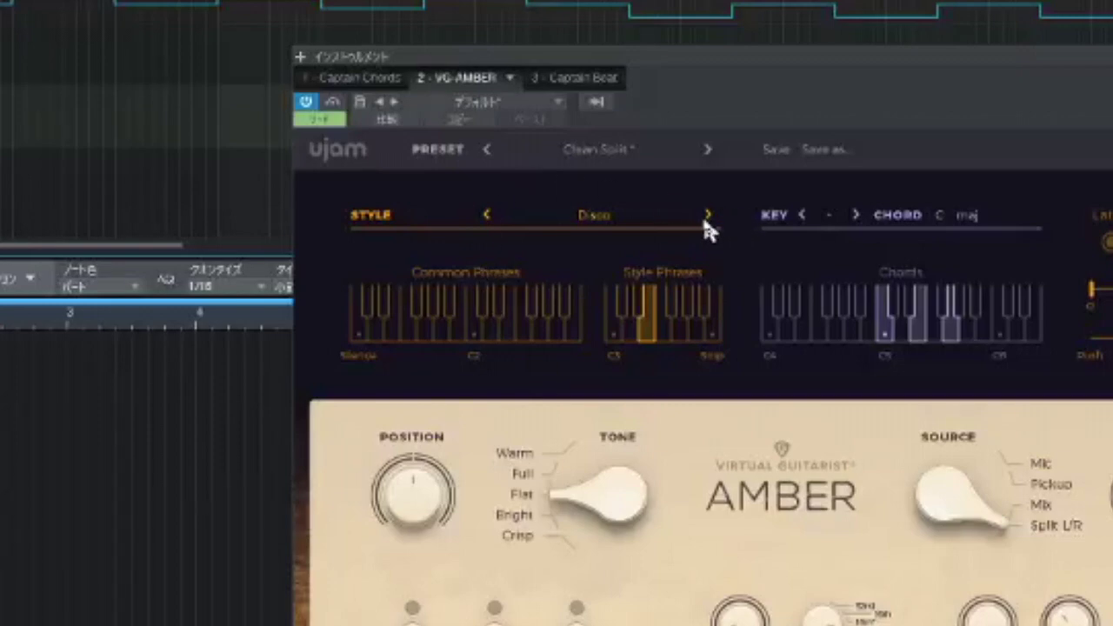
left_click(706, 215)
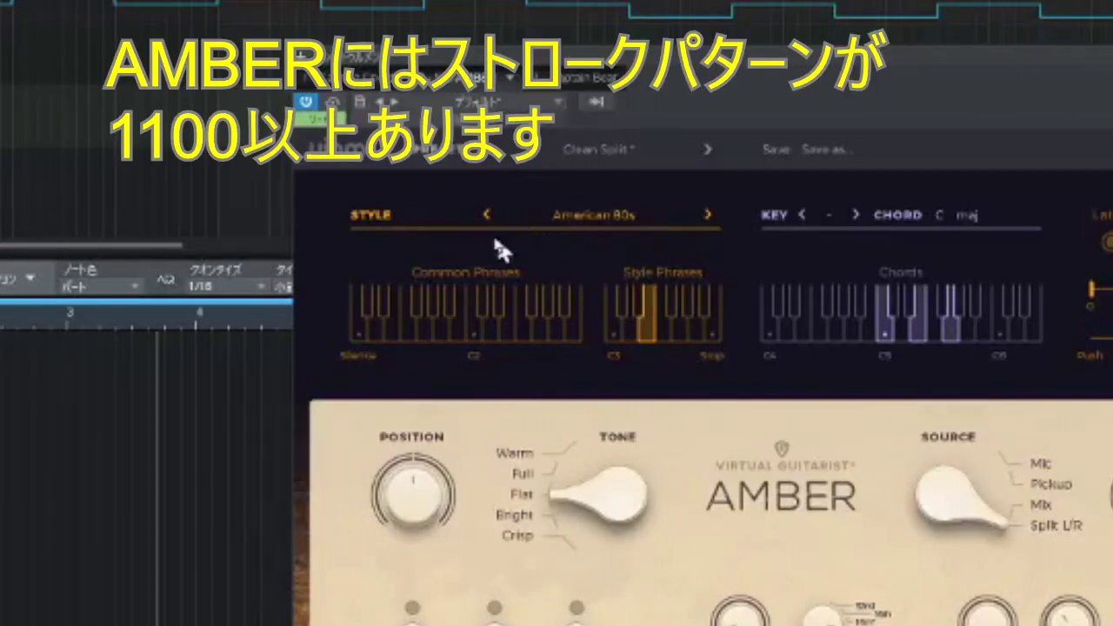
left_click(708, 213)
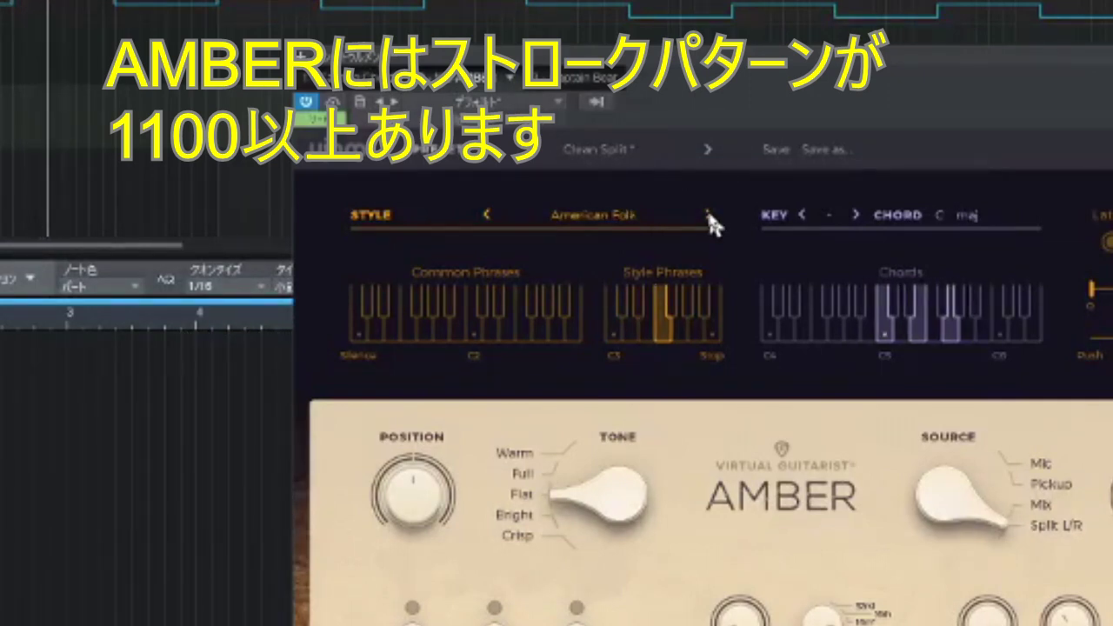
left_click(708, 215)
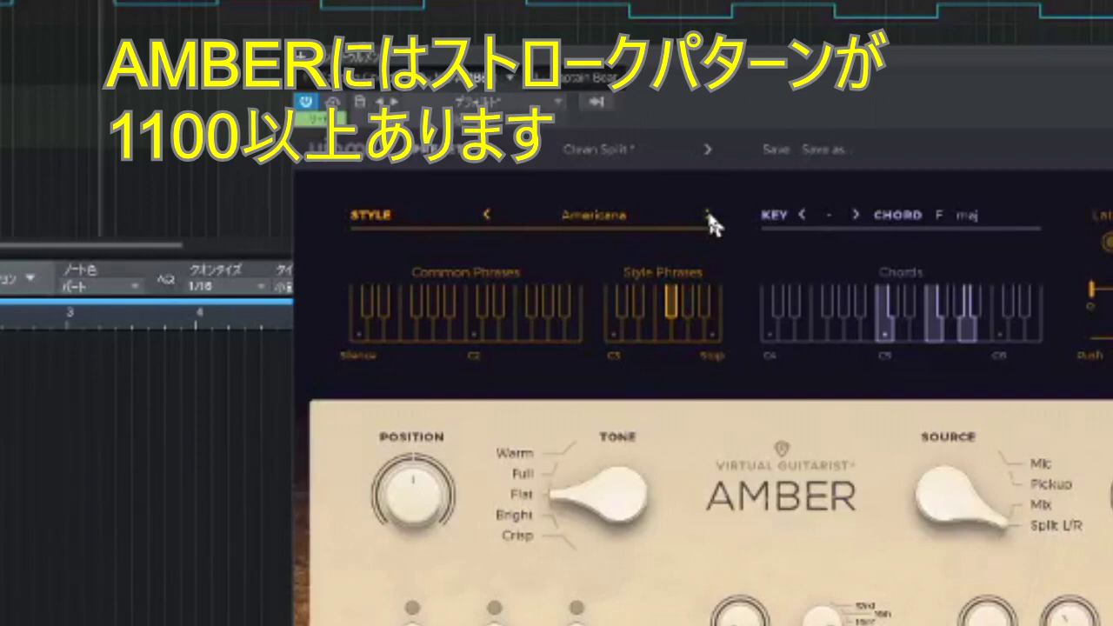
left_click(708, 215)
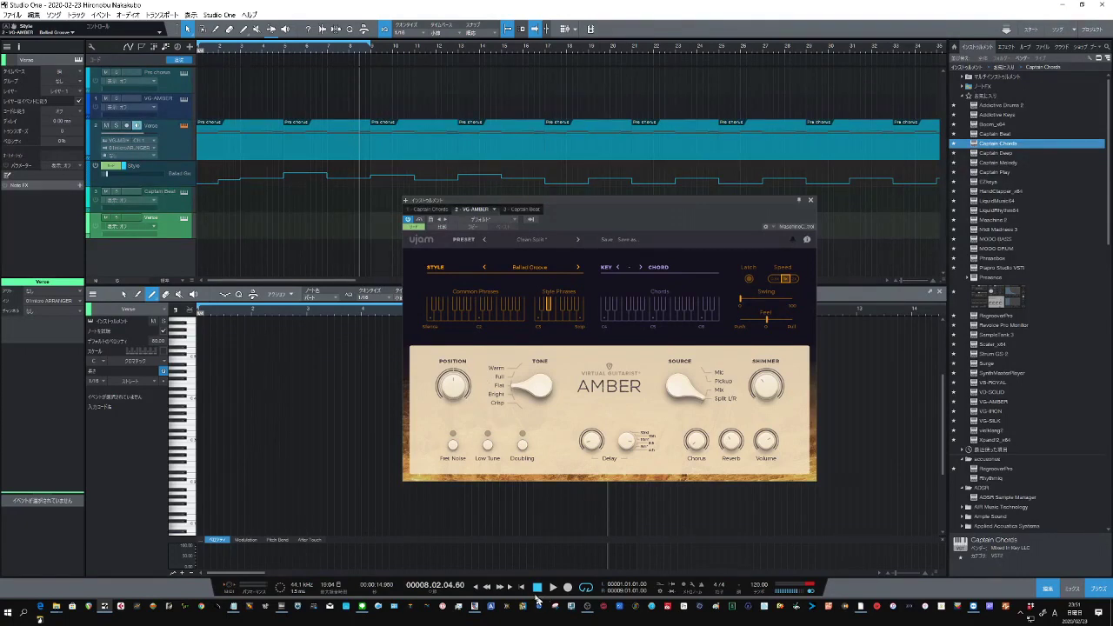
- Restart playback and turn VG-AMBER's Position knob down to its low end and back up to about the middle
left_click(535, 588)
left_click(553, 588)
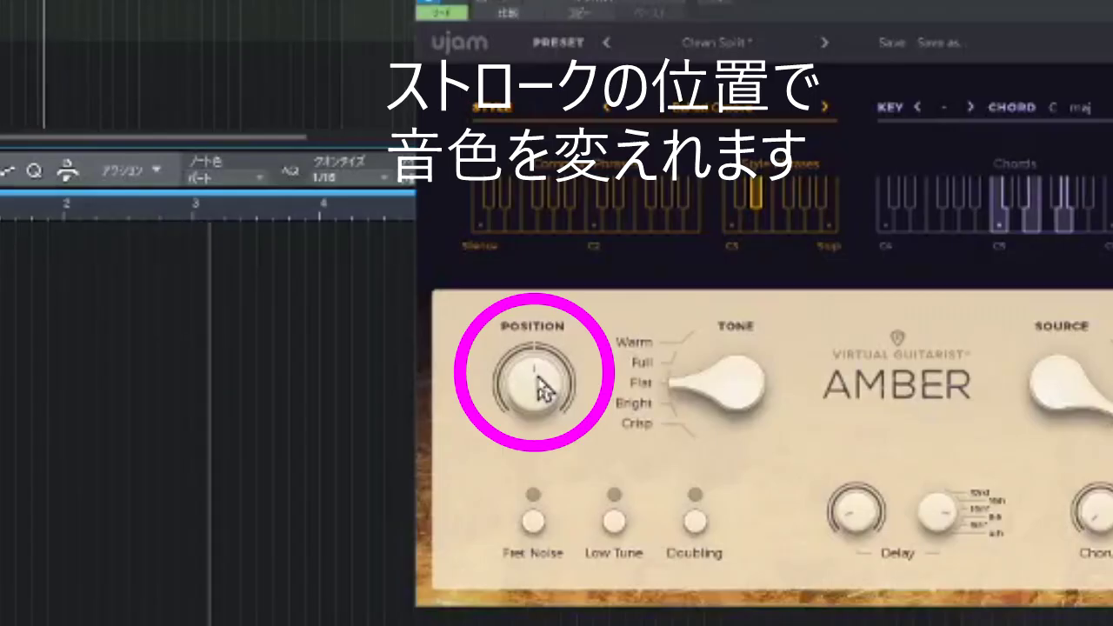
left_click_drag(531, 381, 497, 562)
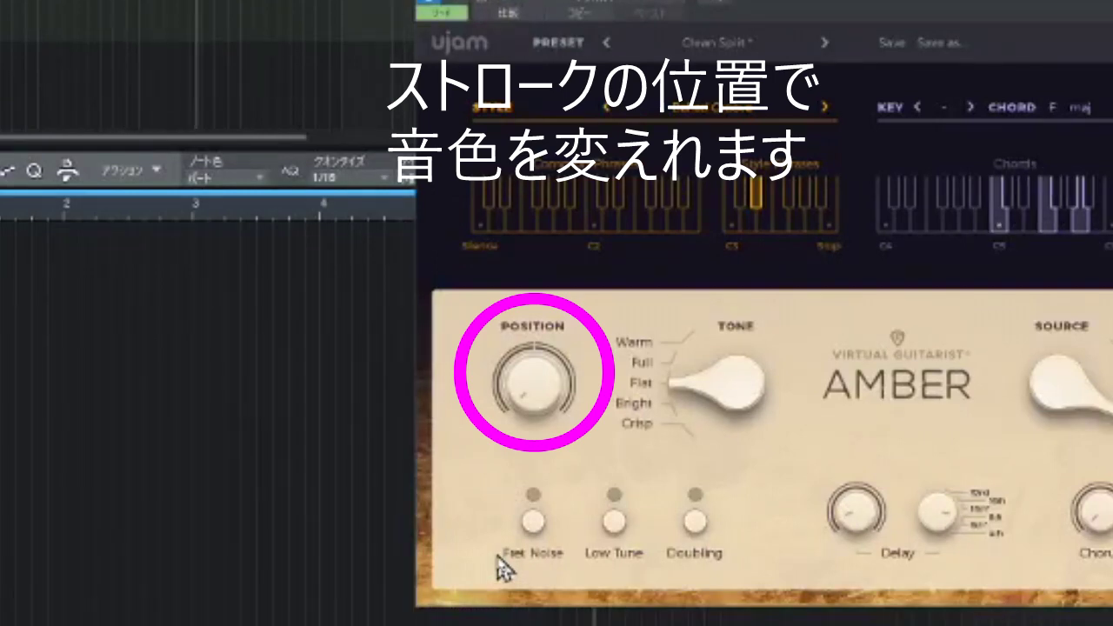
left_click_drag(541, 397, 539, 355)
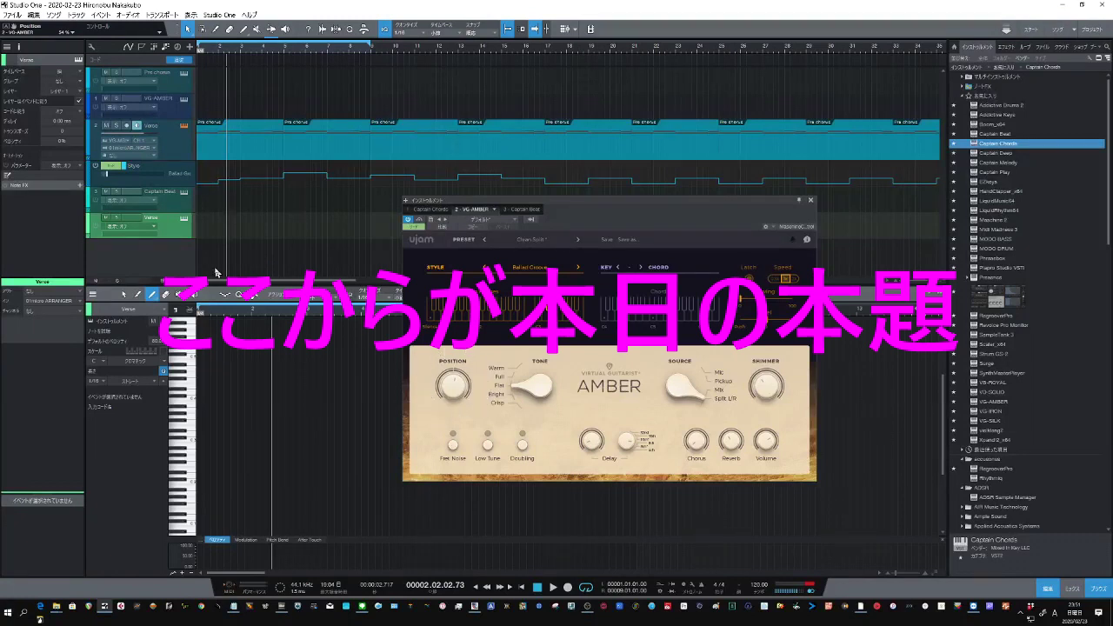
- Add VG-AMBER's Position parameter as an automation lane on the Verse track and make the lane taller
left_click(159, 186)
right_click(159, 185)
left_click(174, 19)
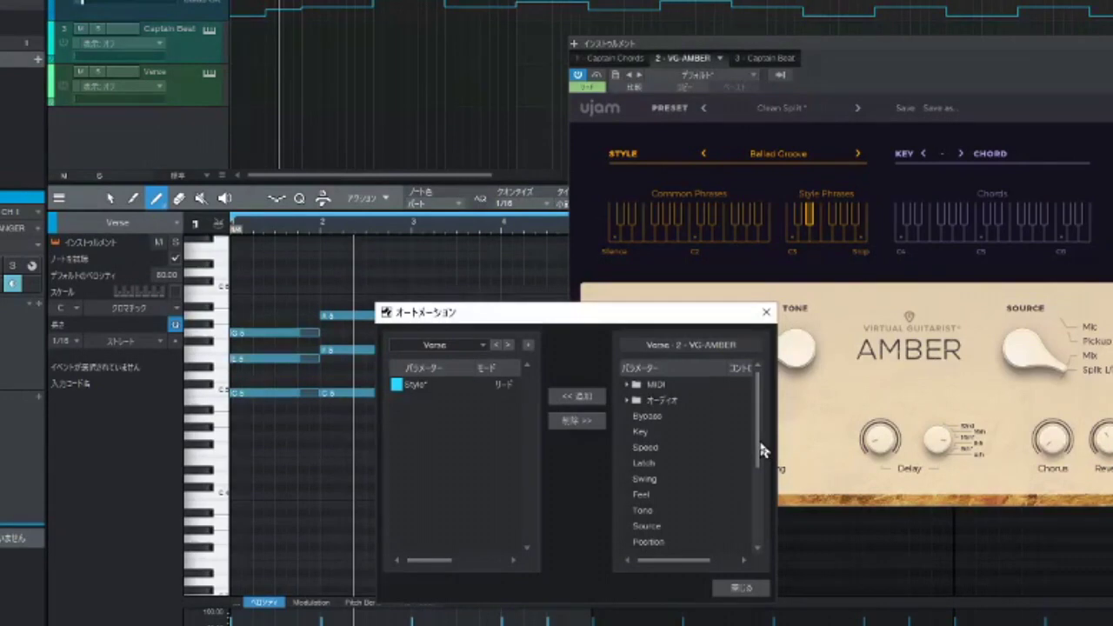
left_click_drag(762, 454, 762, 532)
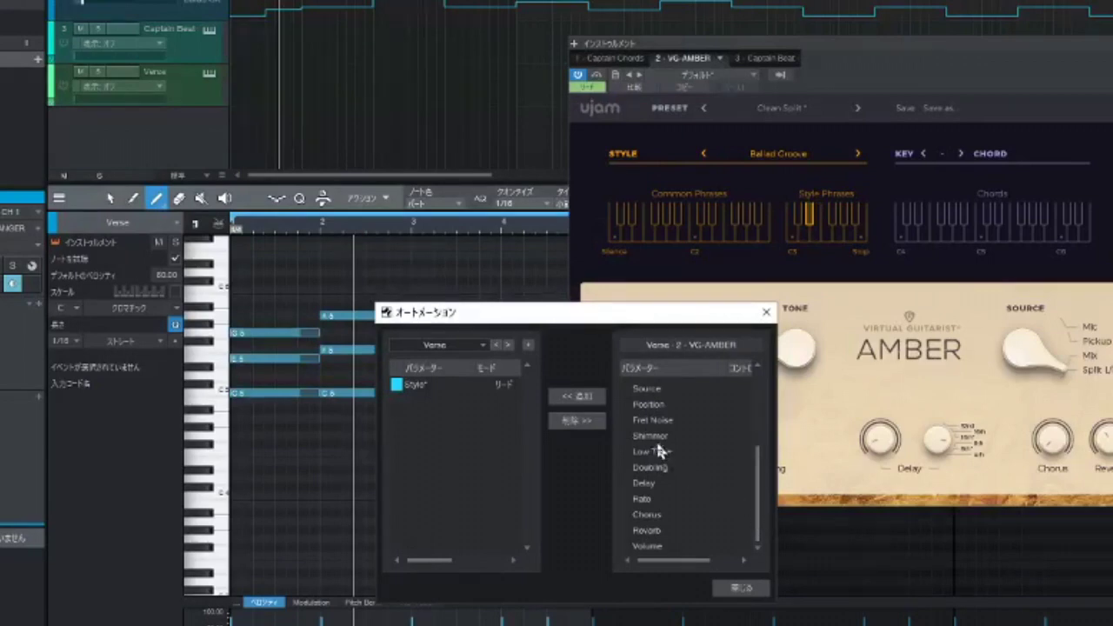
left_click(658, 406)
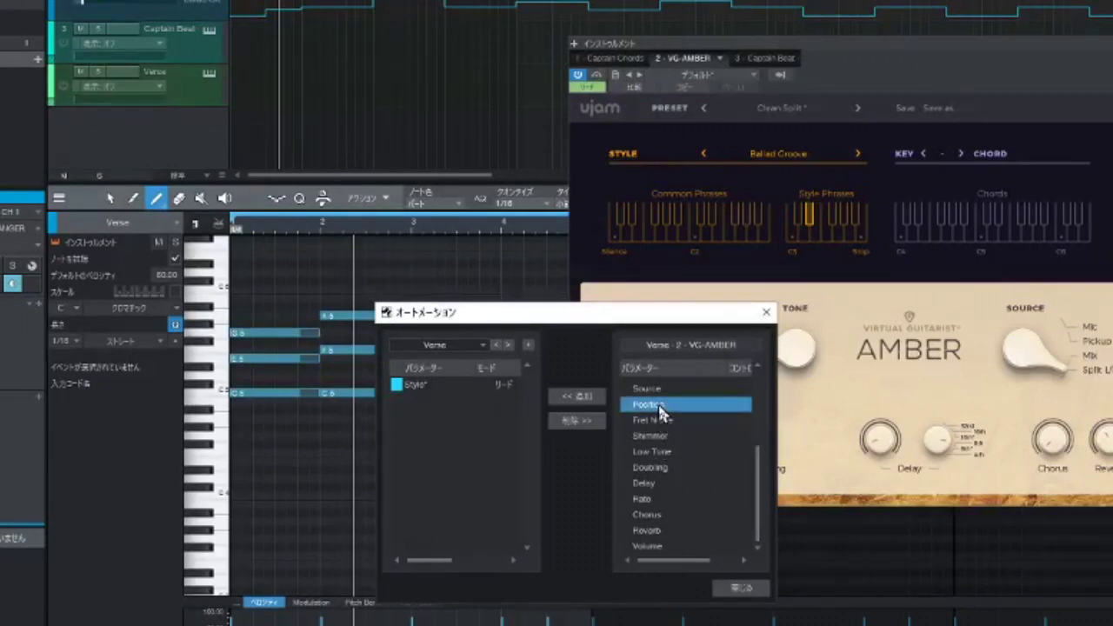
double_click(659, 404)
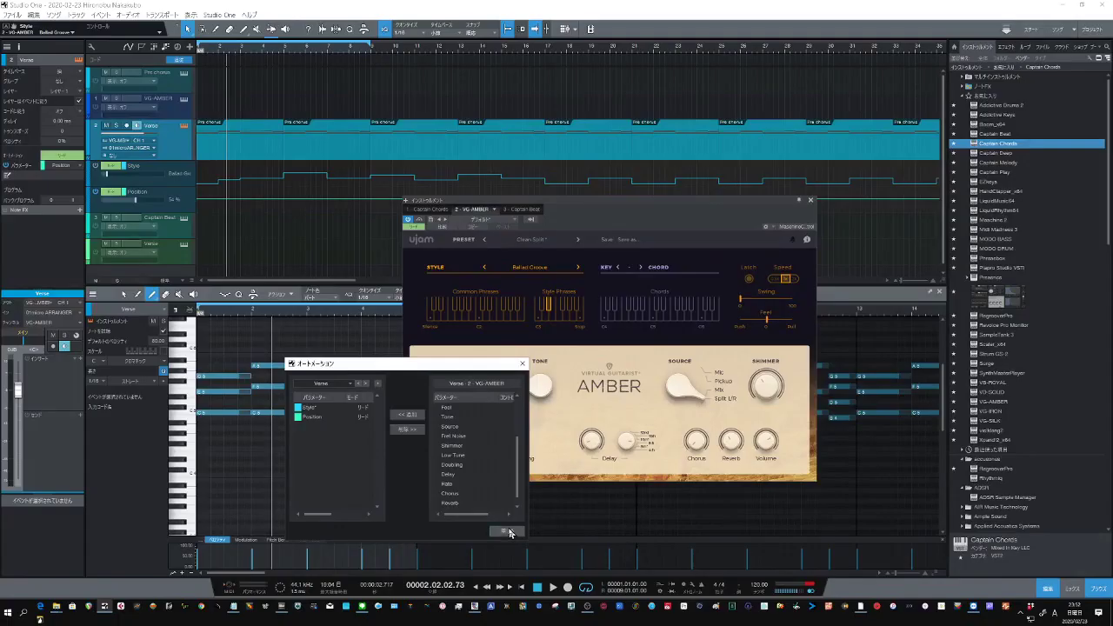
left_click(740, 587)
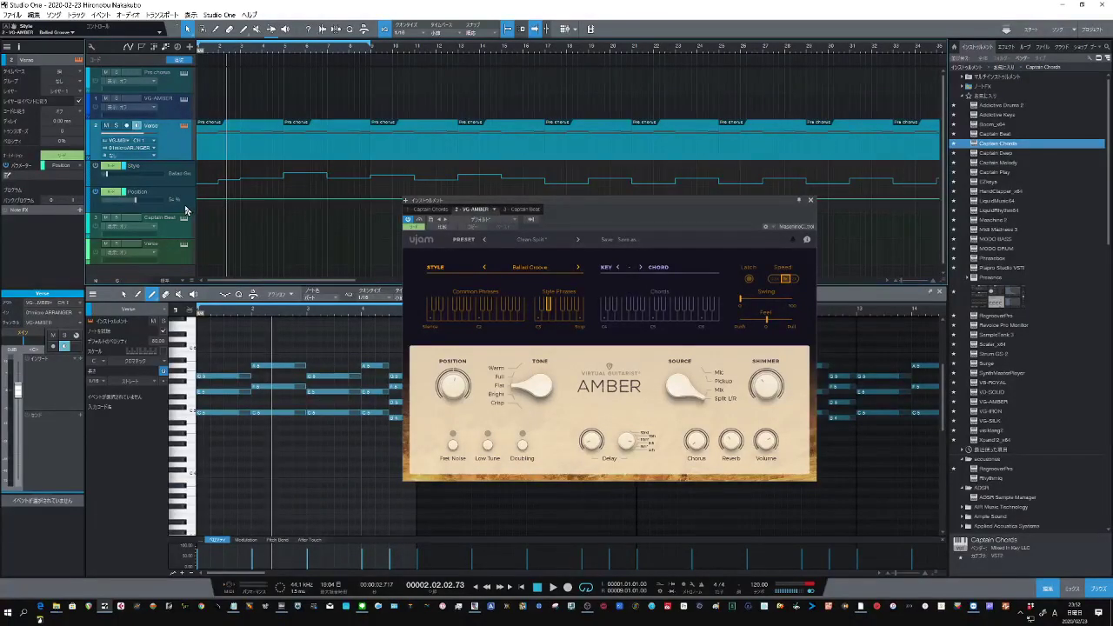
left_click_drag(185, 212, 183, 243)
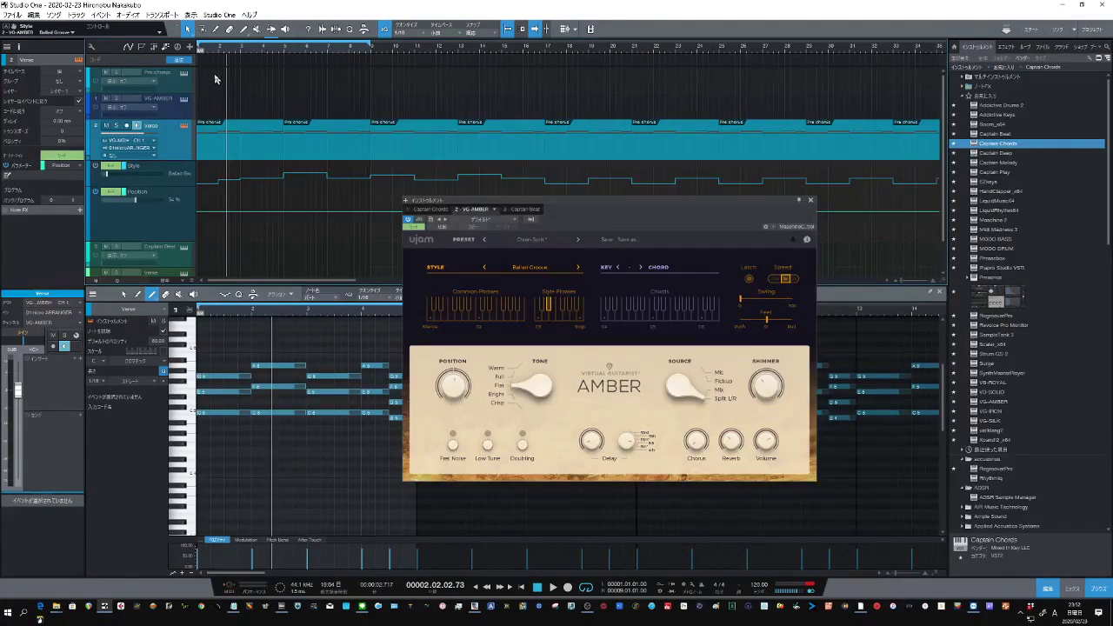
- Drop the Position automation to near its minimum from the middle of bar 1 to bar 2, returning to about 53% at bar 2
left_click_drag(209, 55, 233, 64)
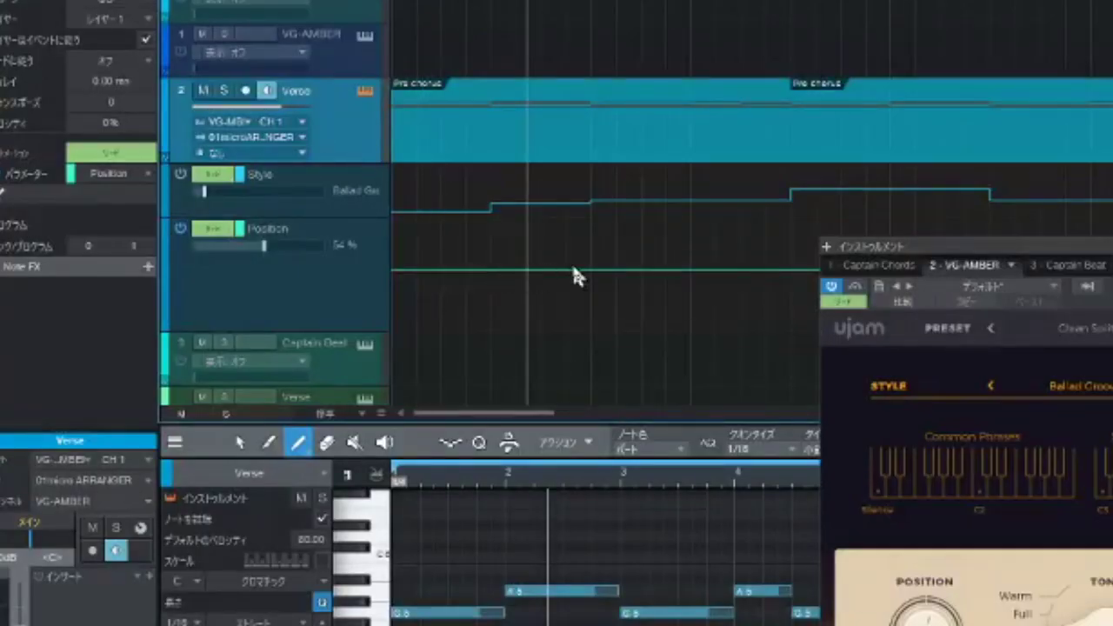
left_click(452, 283)
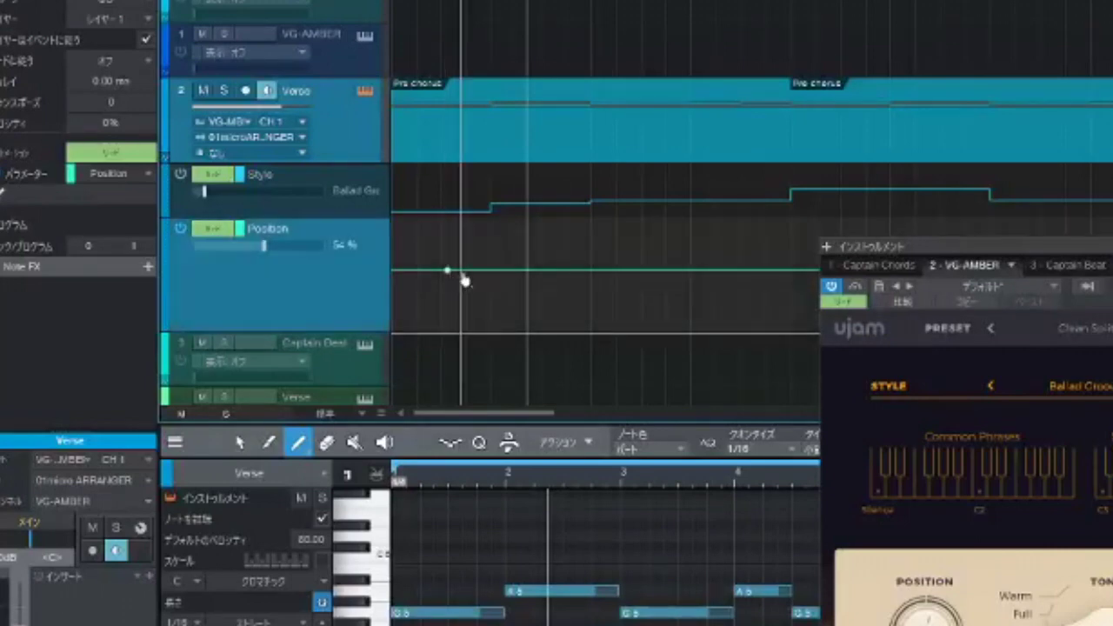
mouse_move(464, 278)
left_mouse_down()
mouse_move(448, 300)
mouse_move(451, 358)
left_mouse_up()
left_click(492, 330)
left_click_drag(499, 330, 492, 275)
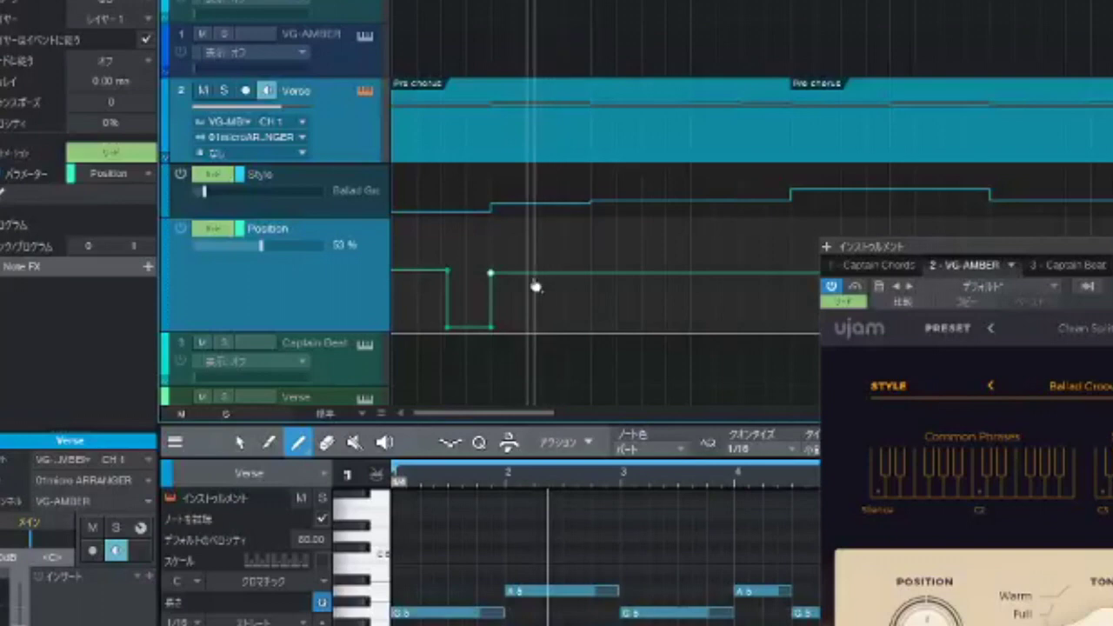
- Raise the Position automation to near its maximum for the second half of bar 2 and the end of bar 3, returning to mid-level after each
left_click(540, 274)
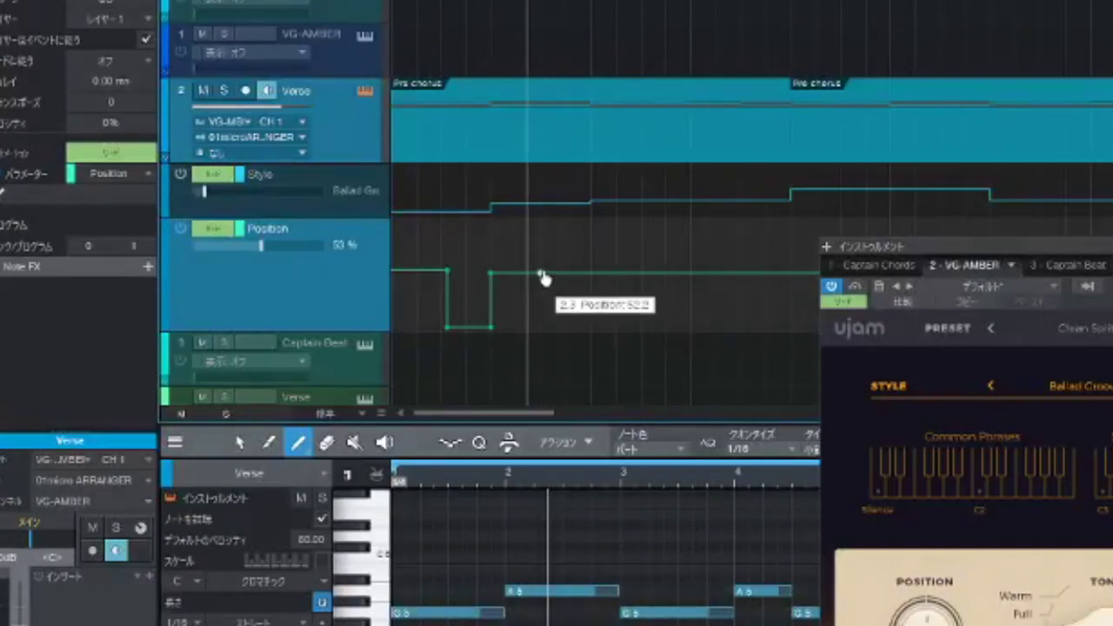
left_click_drag(556, 278, 539, 223)
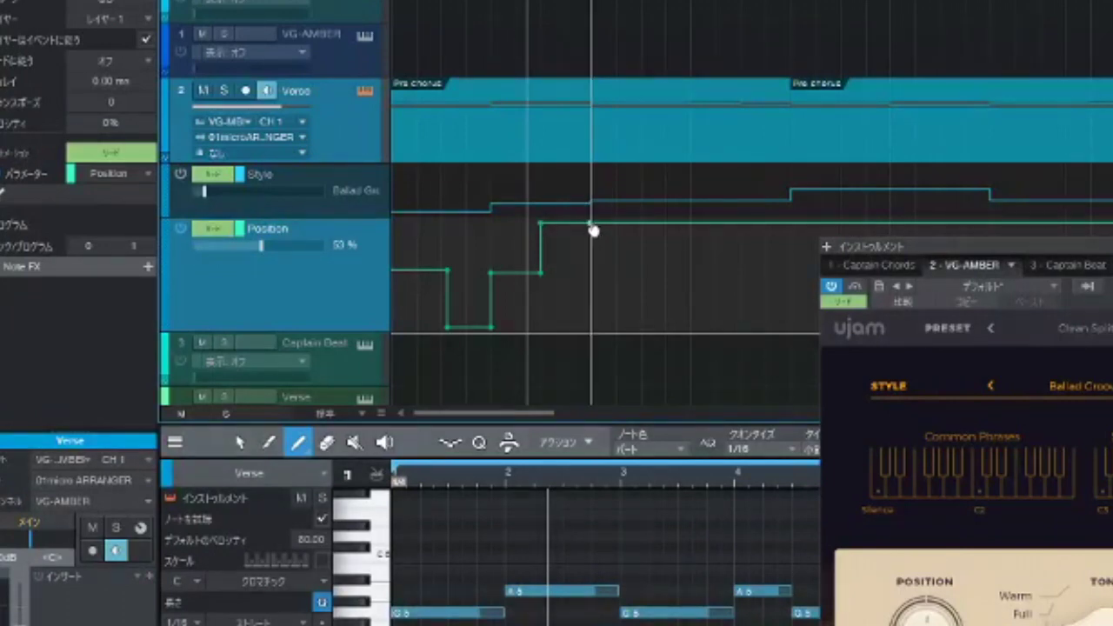
left_click_drag(592, 244, 591, 287)
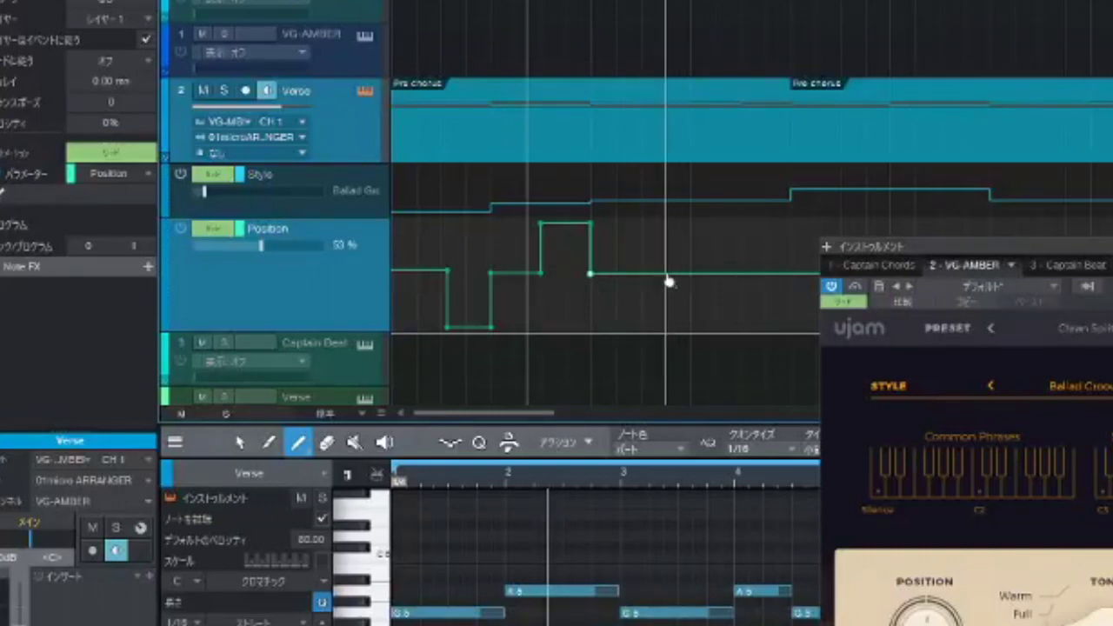
left_click(666, 276)
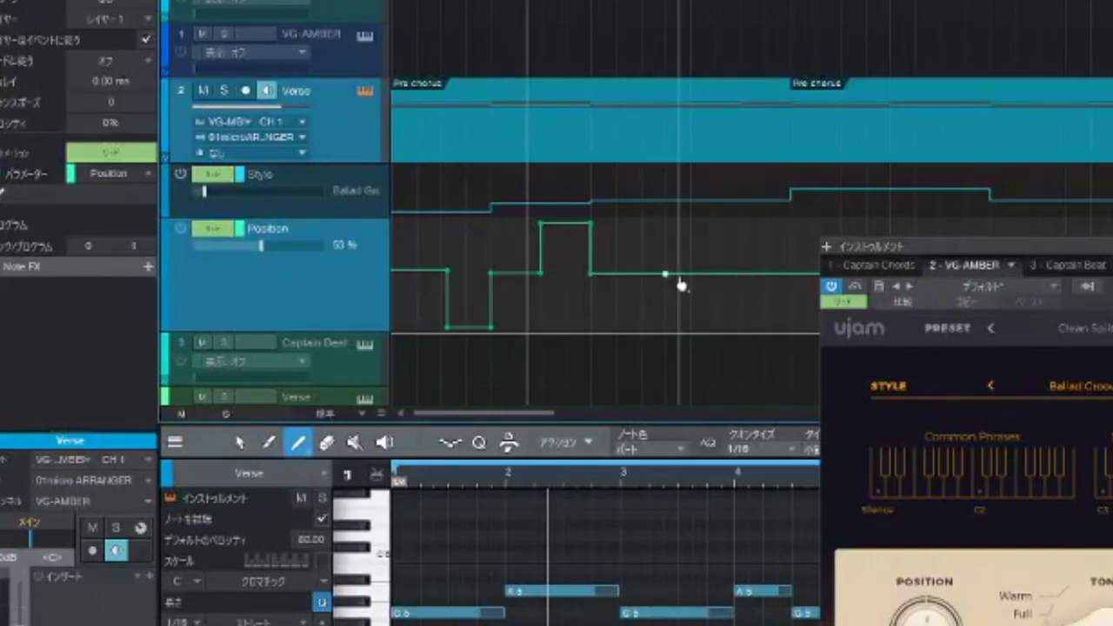
left_click_drag(688, 278, 667, 227)
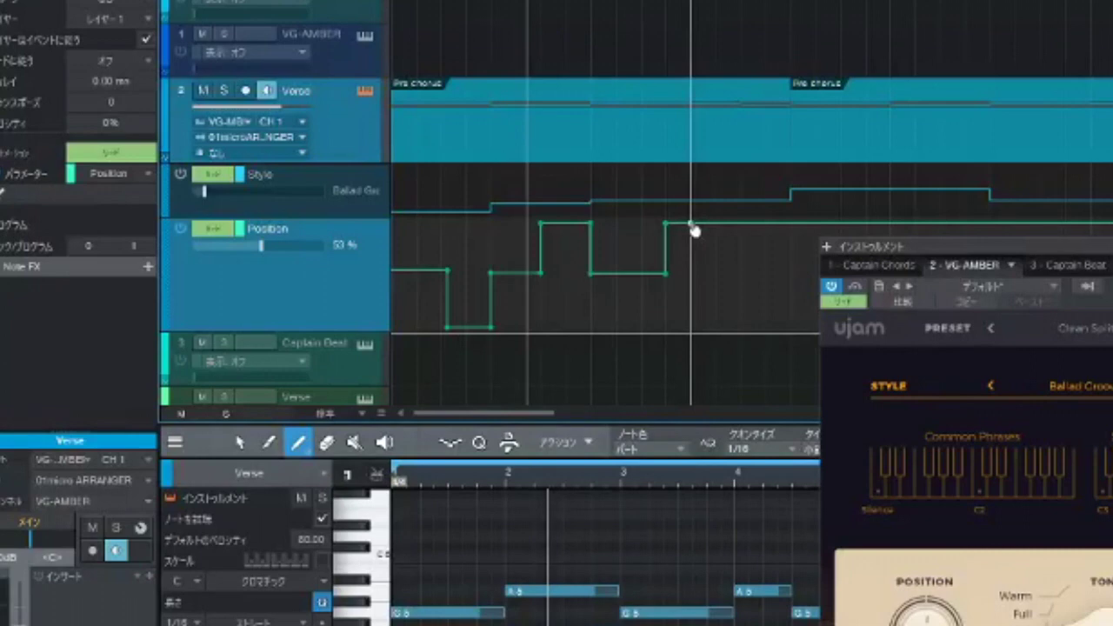
left_click_drag(693, 225, 691, 287)
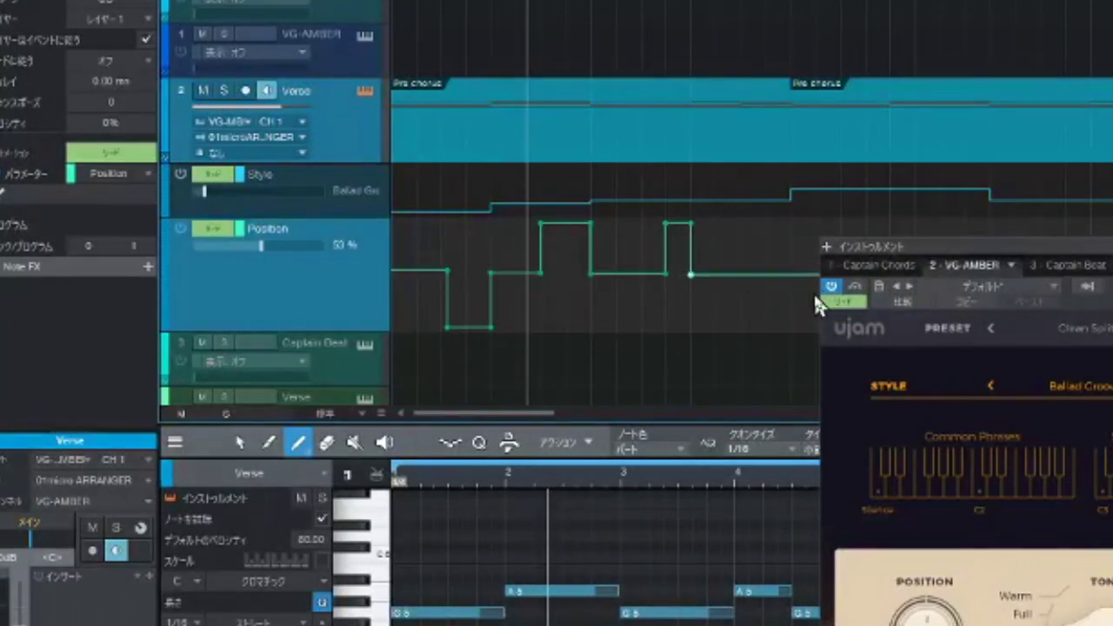
- Move the VG-AMBER window aside and add another near-maximum Position peak ending at bar 5, returning the automation to about the middle there
left_click_drag(922, 244, 1112, 248)
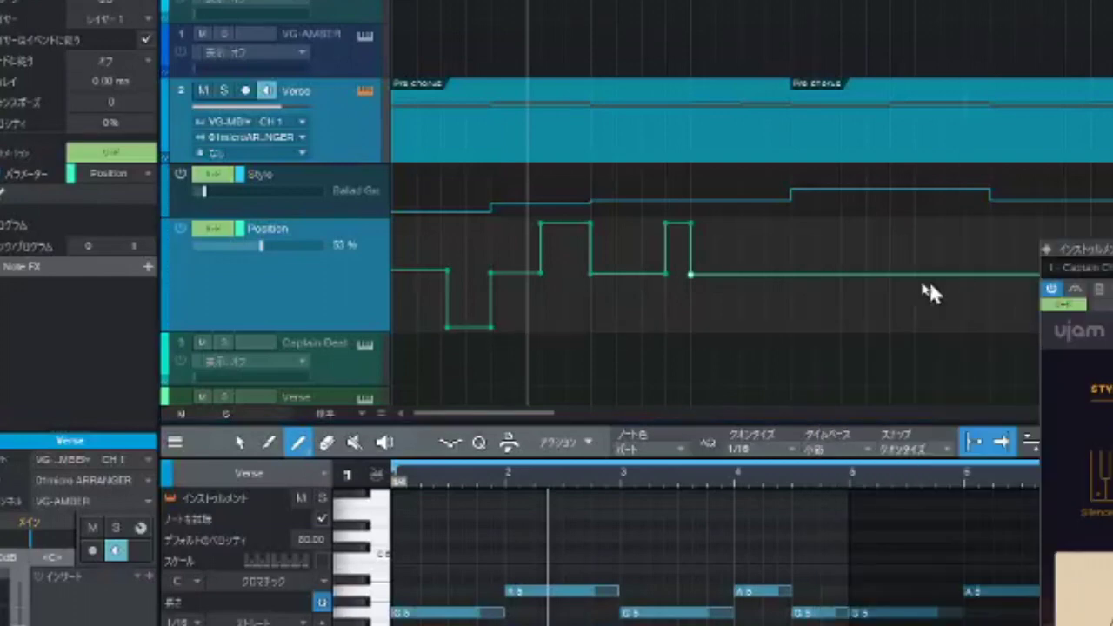
left_click(741, 276)
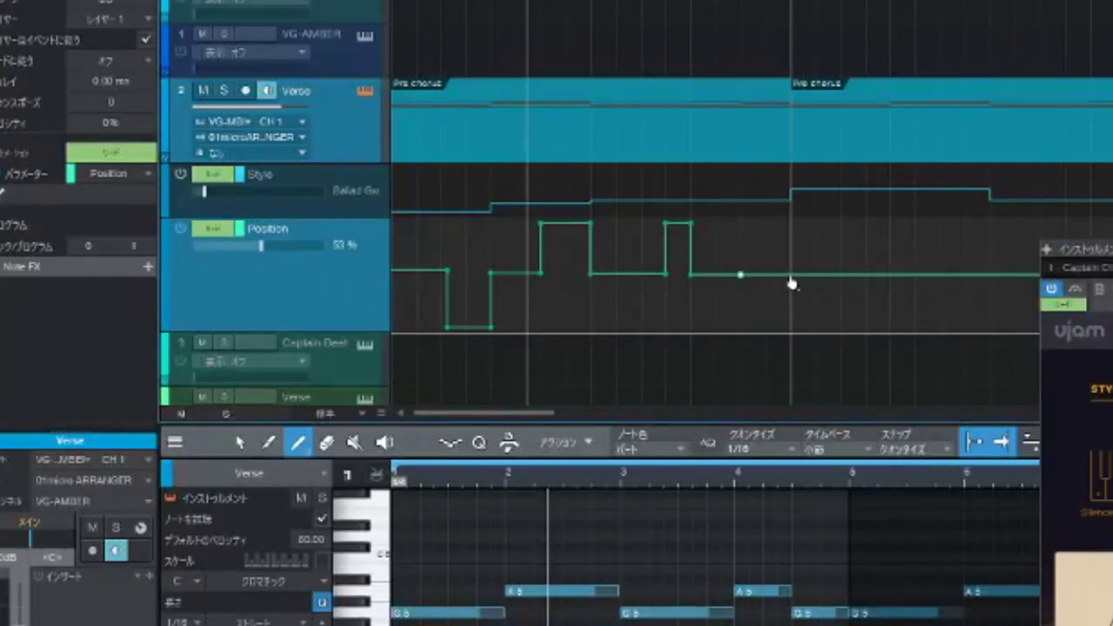
left_click_drag(790, 276, 739, 210)
left_click(789, 224)
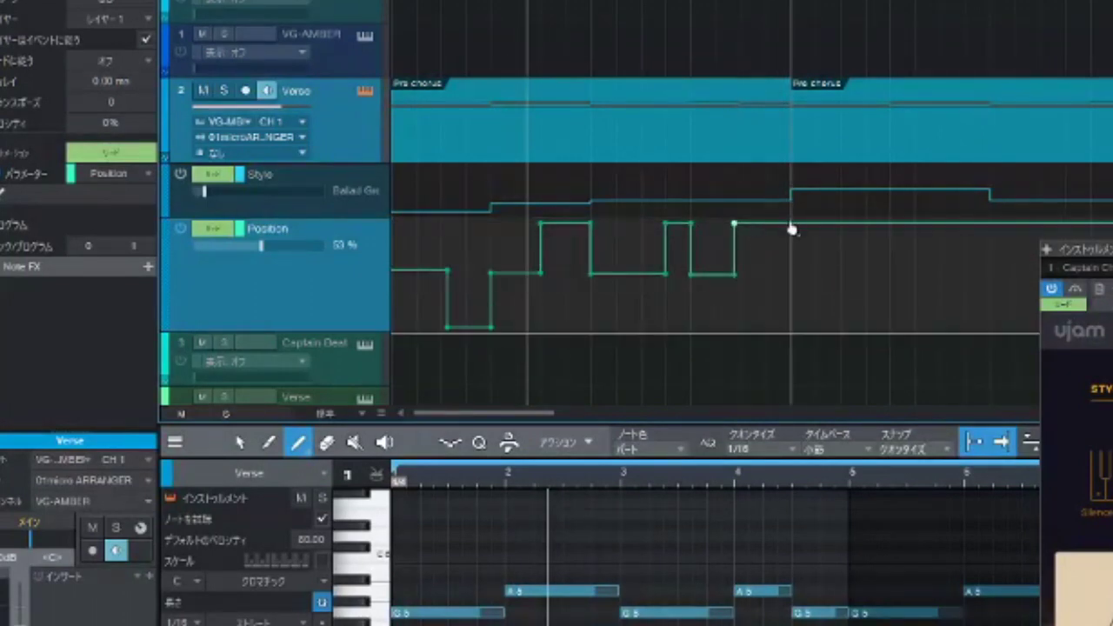
left_click_drag(789, 224, 801, 290)
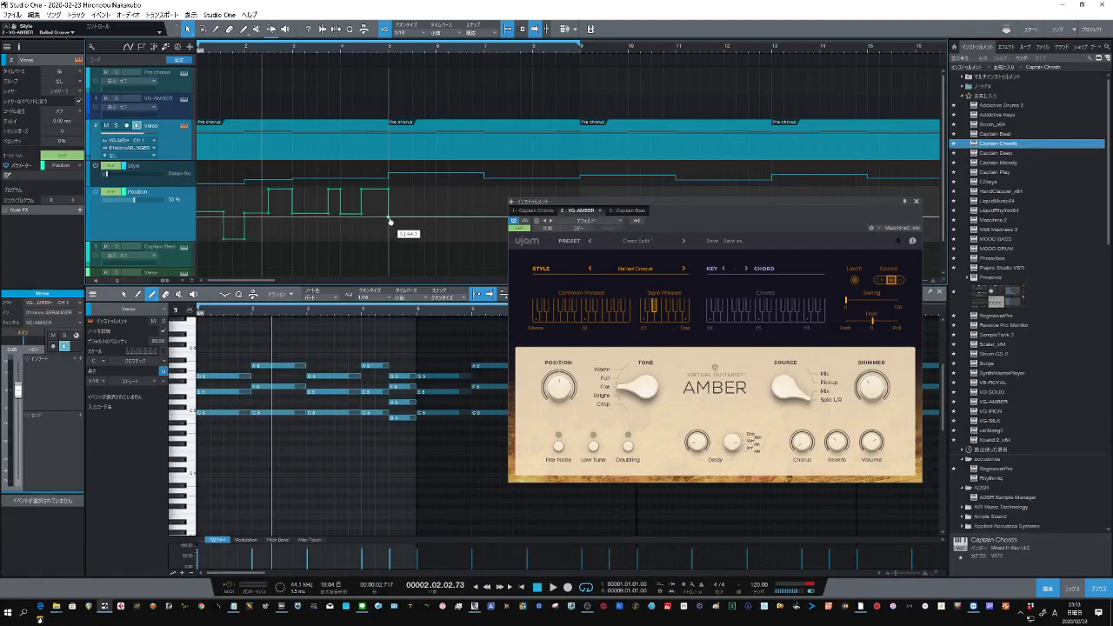
left_click_drag(389, 221, 390, 219)
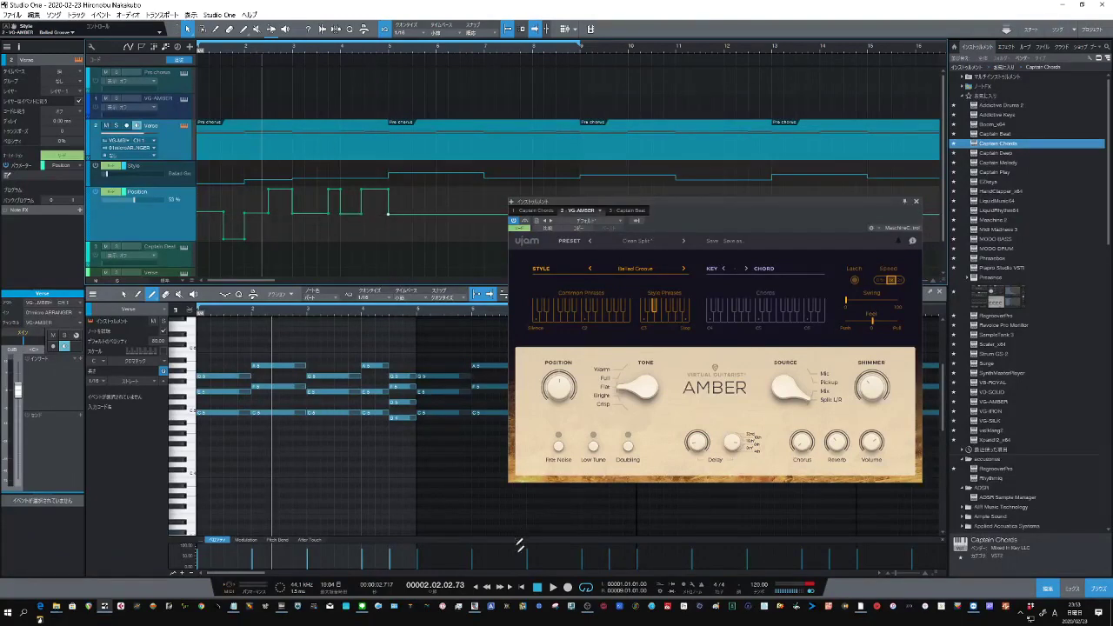
- Play the arrangement from the beginning to check how the Position automation affects VG-AMBER, keeping the instrument window clear of the lane
left_click(521, 588)
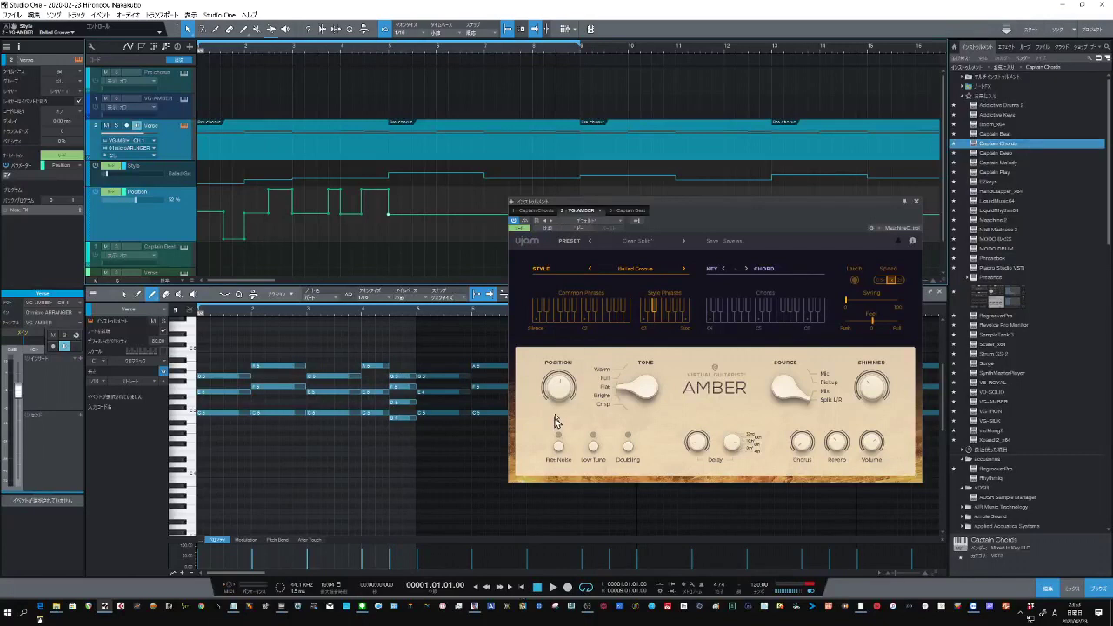
left_click_drag(574, 210, 495, 113)
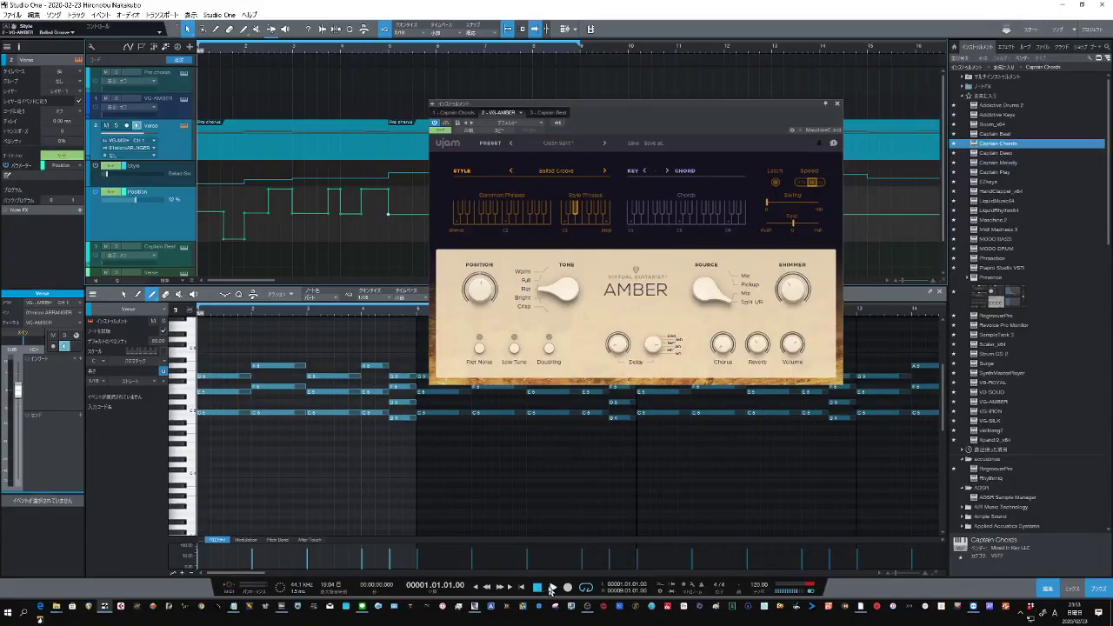
left_click(552, 590)
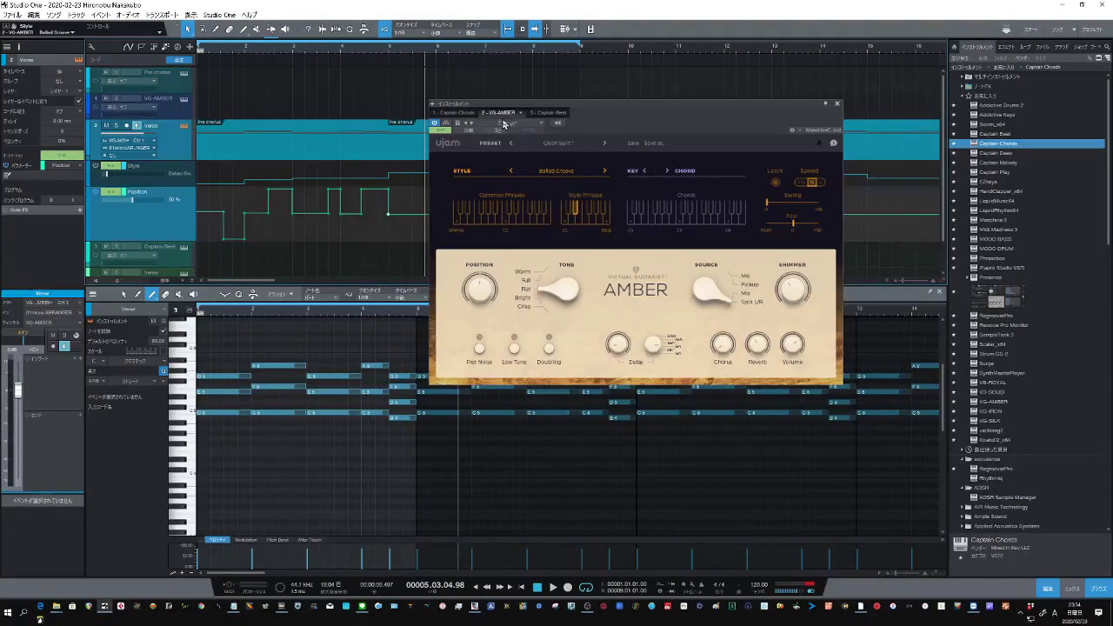
left_click_drag(516, 106, 546, 223)
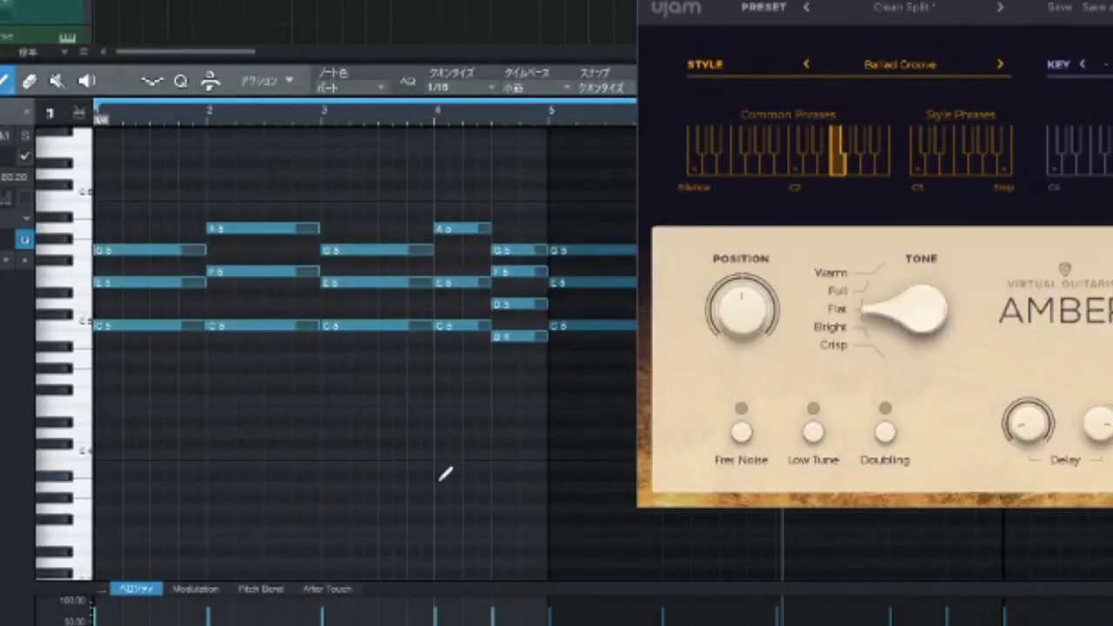
- Draw phrase-switch notes in bar 4 of the Verse part: A3 for the first half and G#3 for the second half
left_click(445, 486)
left_click_drag(468, 487, 548, 489)
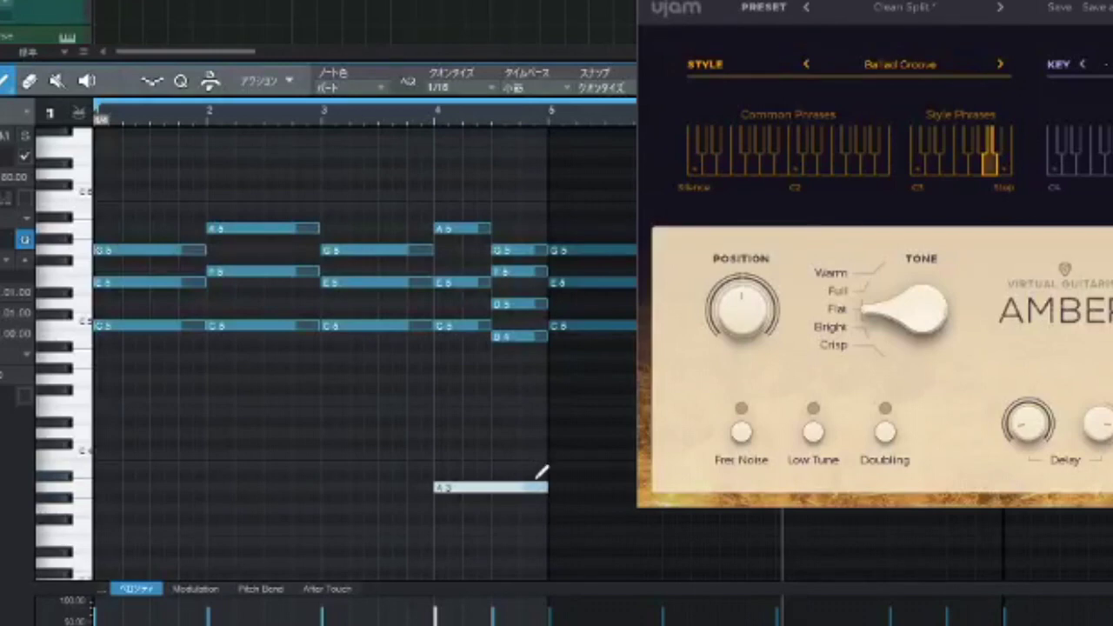
left_click_drag(548, 487, 495, 487)
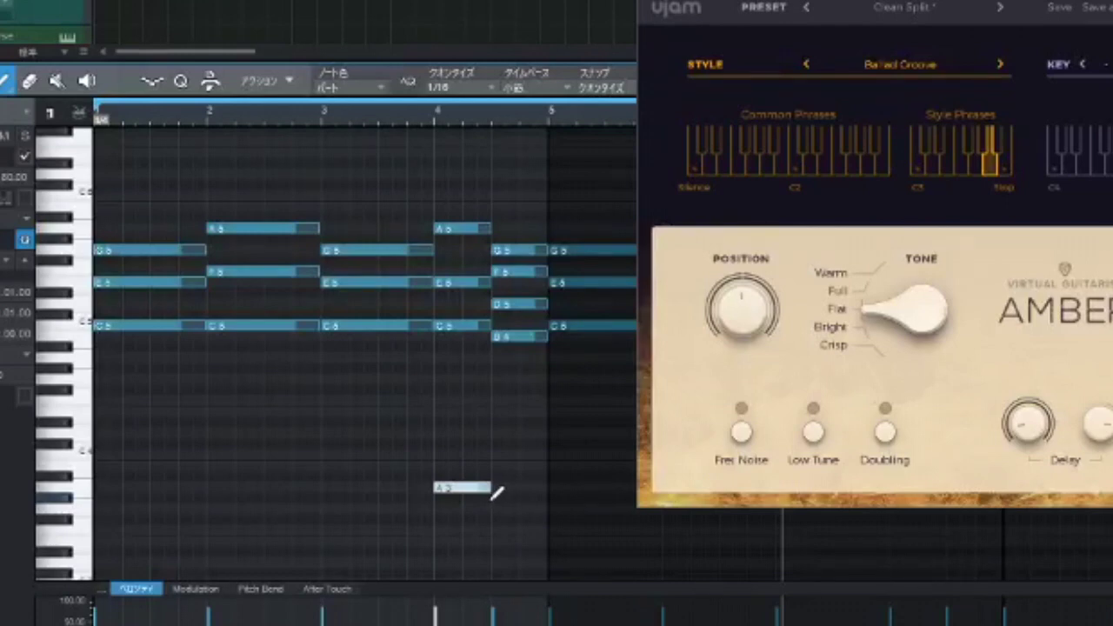
left_click_drag(494, 497, 559, 495)
left_click(401, 122)
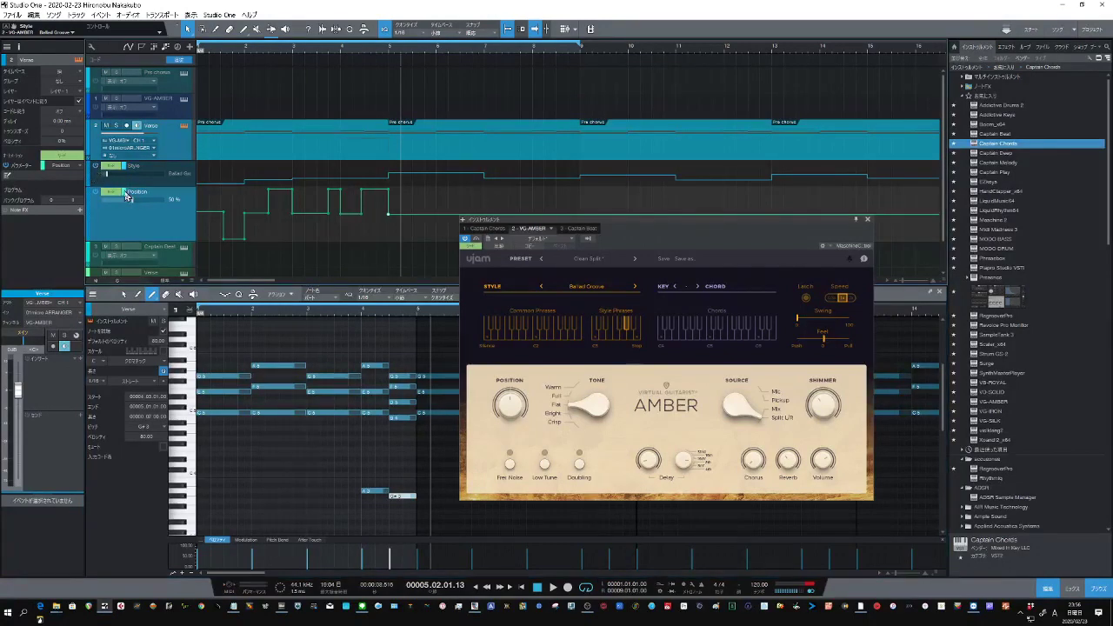
- Enlarge the Style automation lane, then raise its levels at bars 7, 9 and 13 and lower the level at bar 11
left_click_drag(147, 186, 146, 238)
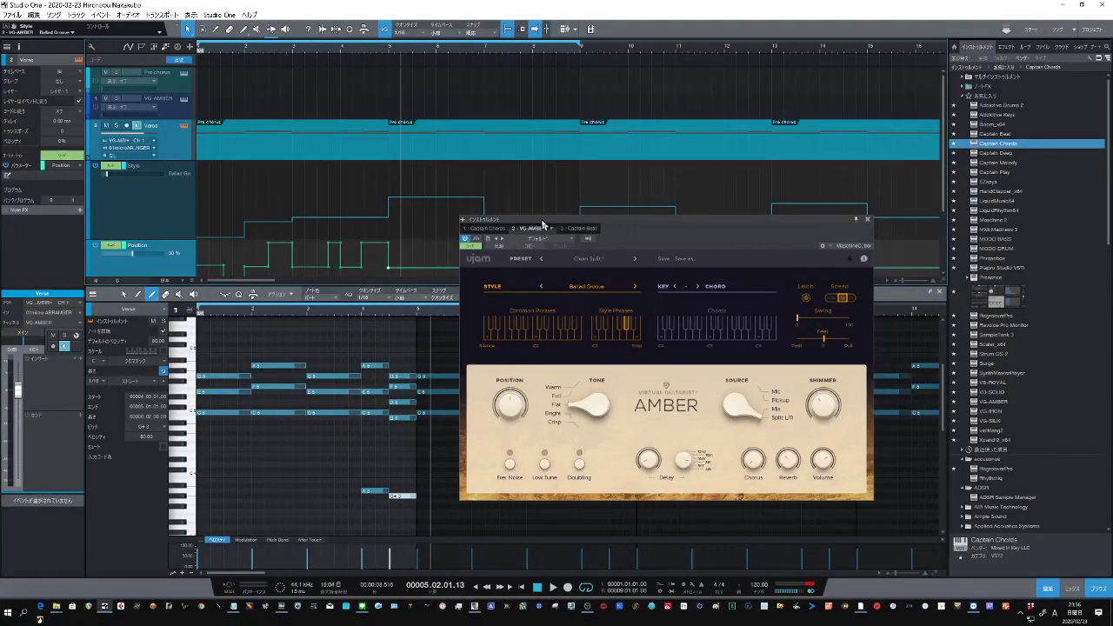
left_click_drag(543, 225, 545, 298)
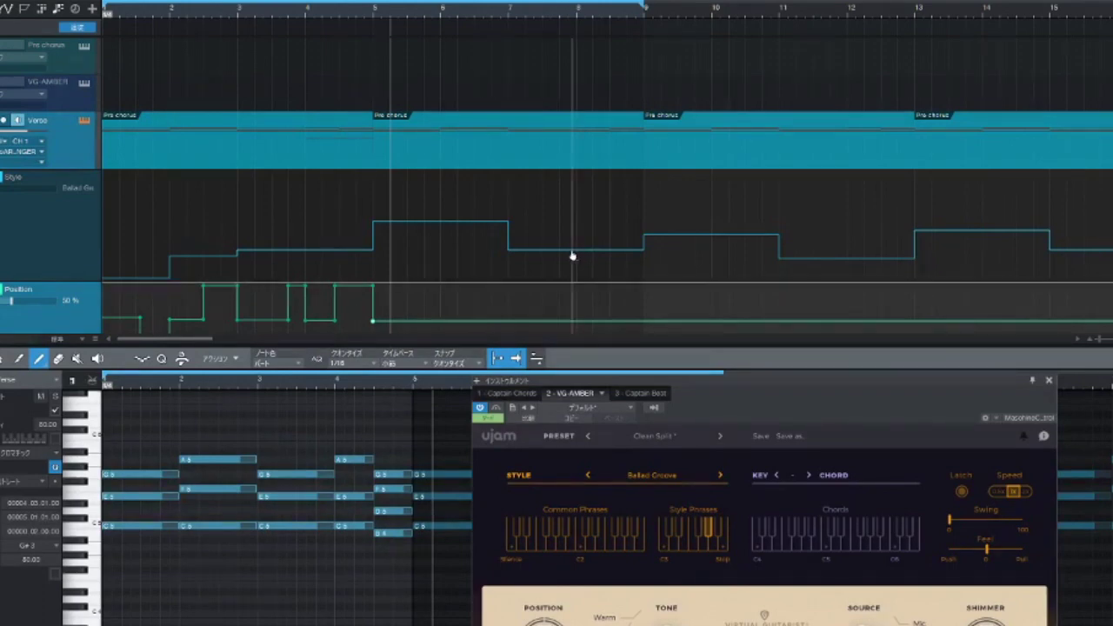
left_click_drag(574, 256, 579, 205)
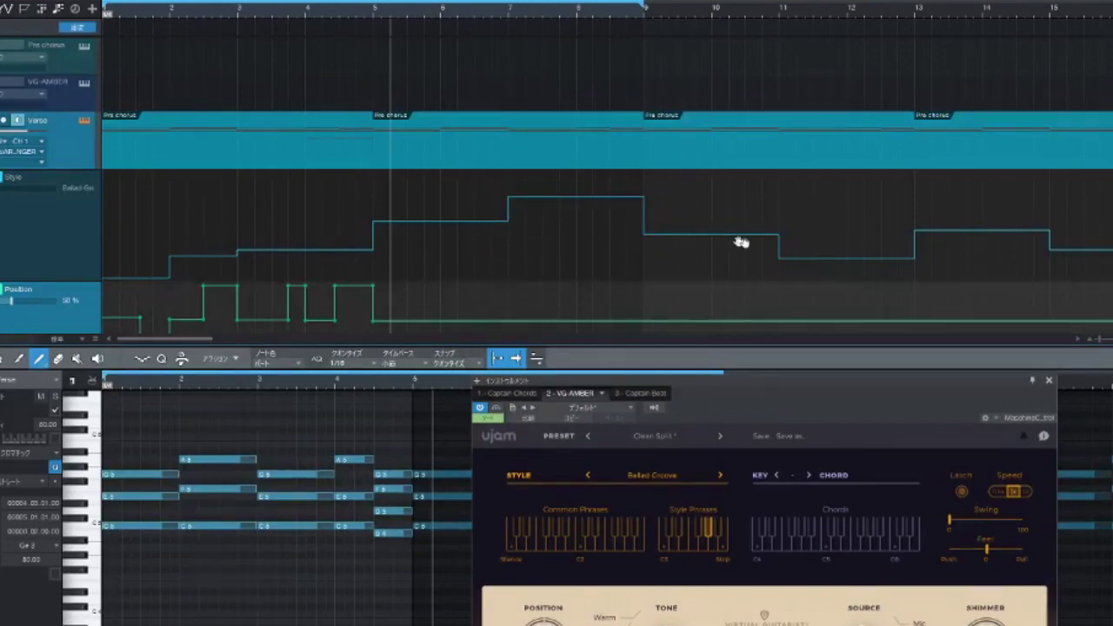
left_click_drag(741, 241, 741, 215)
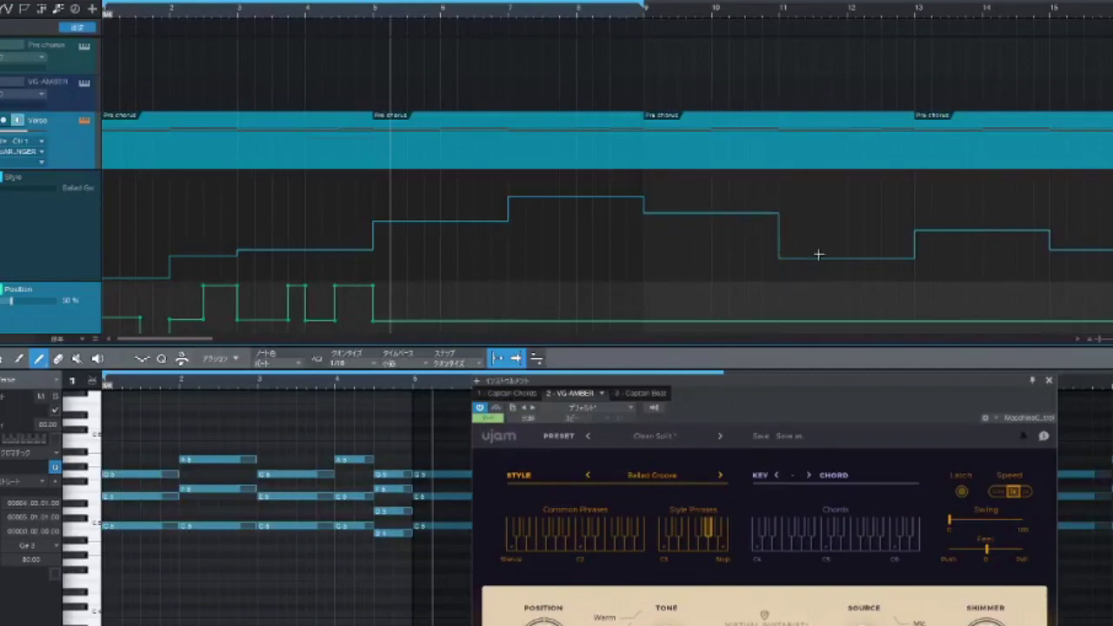
left_click_drag(821, 260, 821, 274)
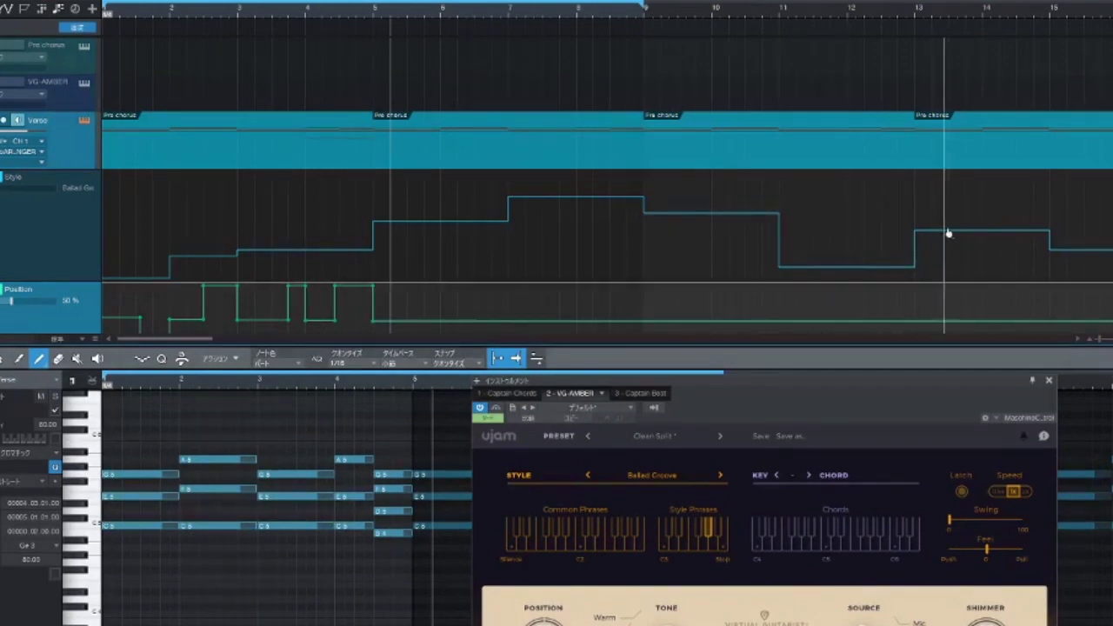
left_click_drag(953, 233, 948, 190)
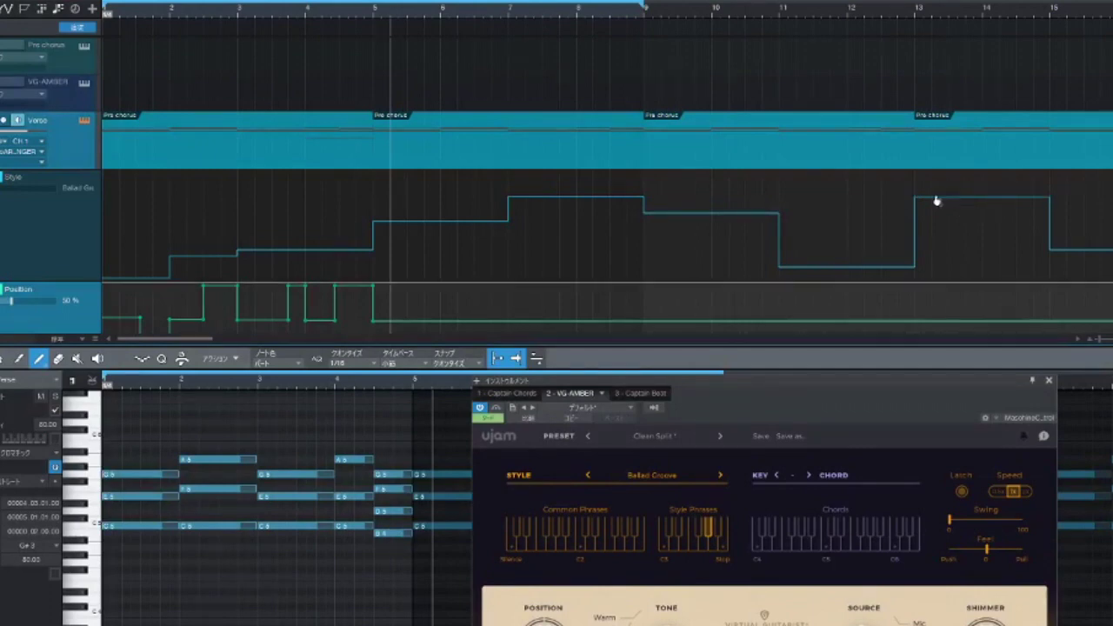
- Raise the Style automation point at bar 13 and bend the segment up to bar 15 into a falling curve
left_click_drag(914, 205, 913, 197)
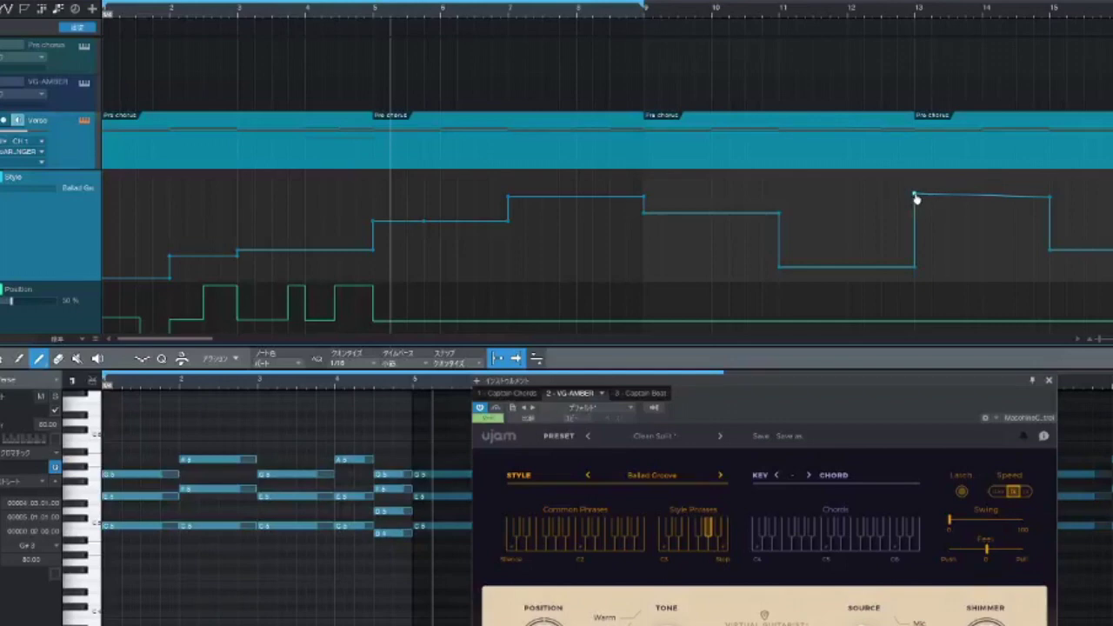
left_click_drag(915, 198, 915, 183)
mouse_move(981, 192)
left_mouse_down()
mouse_move(983, 210)
mouse_move(1000, 186)
mouse_move(992, 192)
left_mouse_up()
- Raise the low Style automation segments starting at bars 17, 21, 25, 29, 33 and 37 to varied levels
left_click_drag(694, 17, 690, 0)
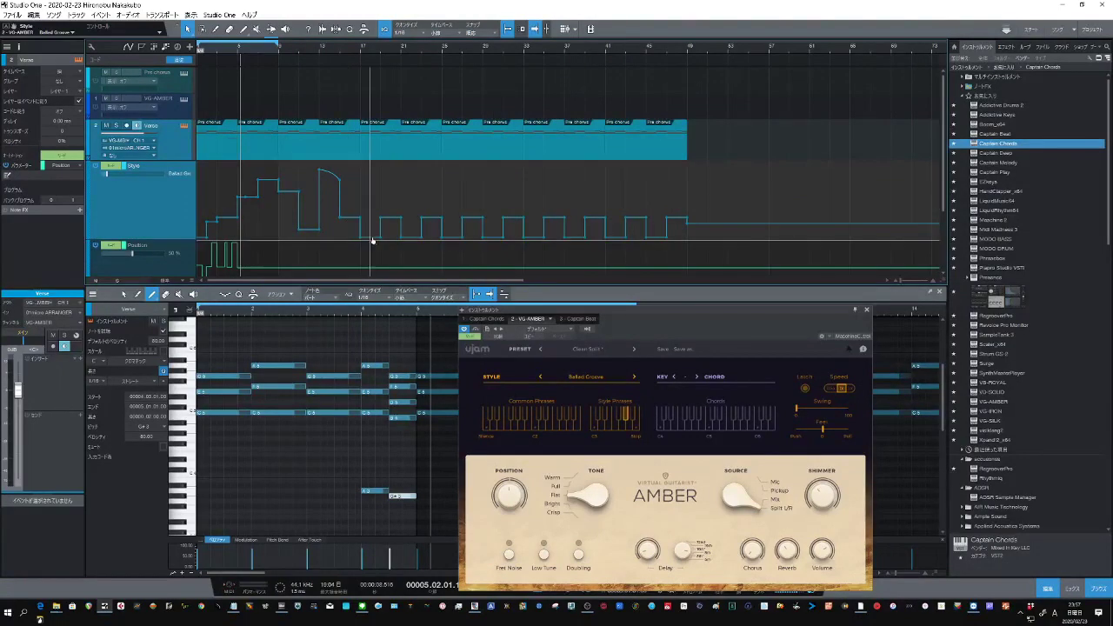
left_click_drag(373, 240, 370, 185)
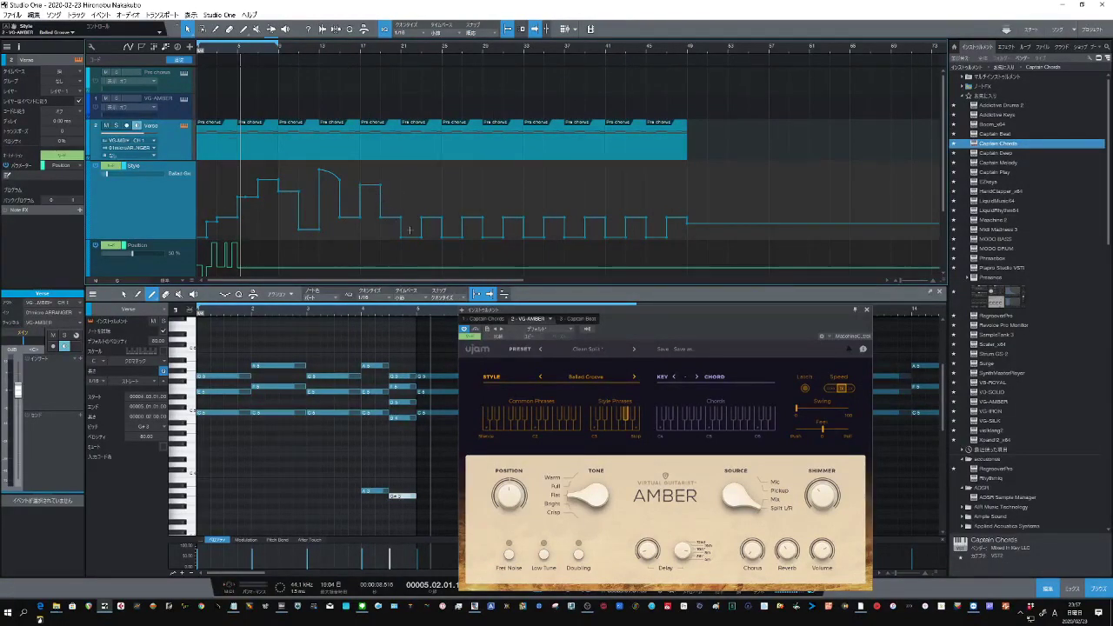
left_click_drag(414, 240, 458, 194)
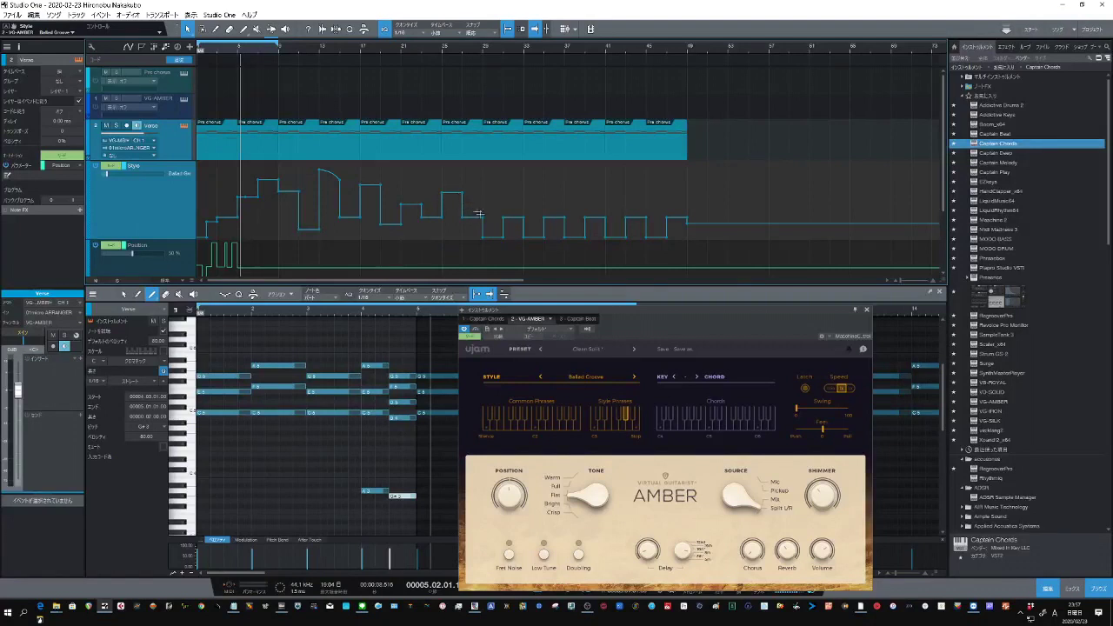
left_click_drag(496, 239, 493, 189)
left_click_drag(537, 241, 578, 211)
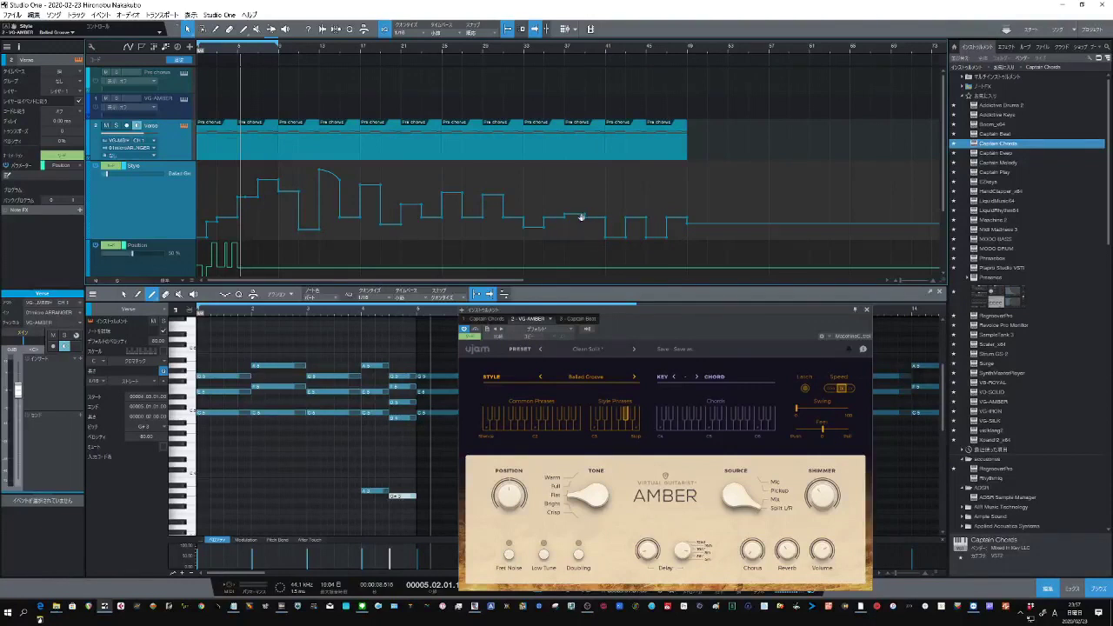